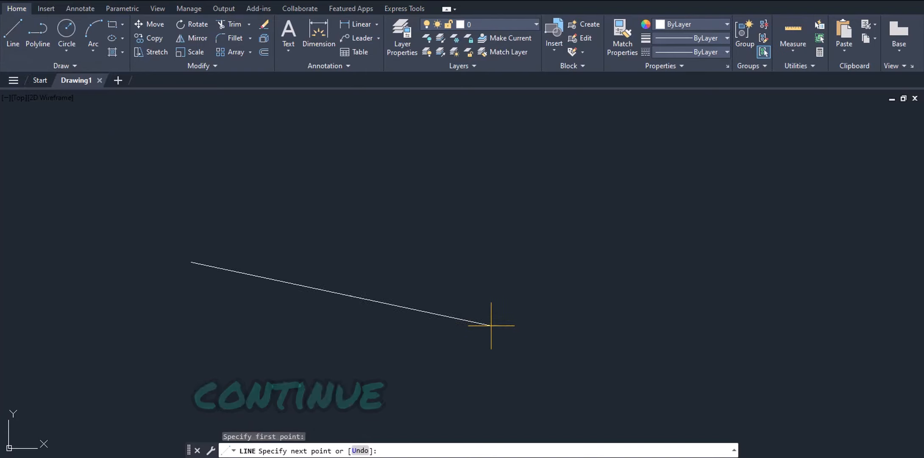
- Finish the line as a single horizontal segment with ortho mode on
key(F8)
click(517, 270)
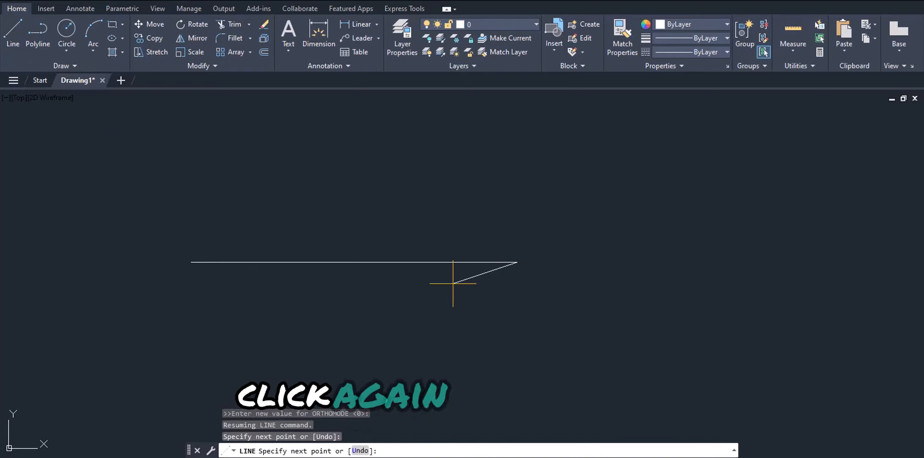
key(Escape)
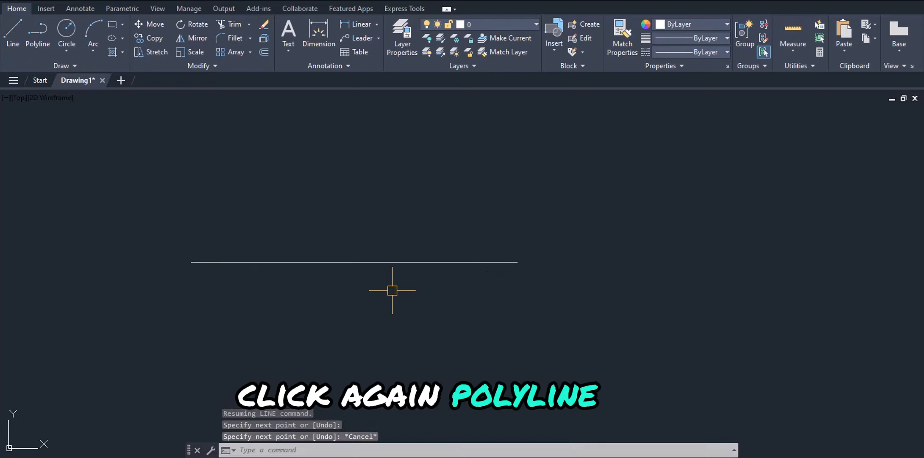
- Draw an open zigzag polyline of four segments above and beyond the right end of the horizontal line
click(36, 34)
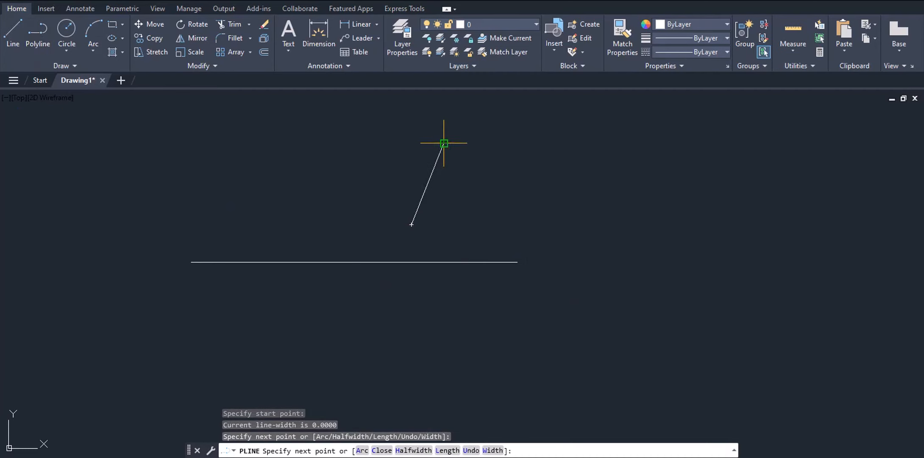
click(582, 149)
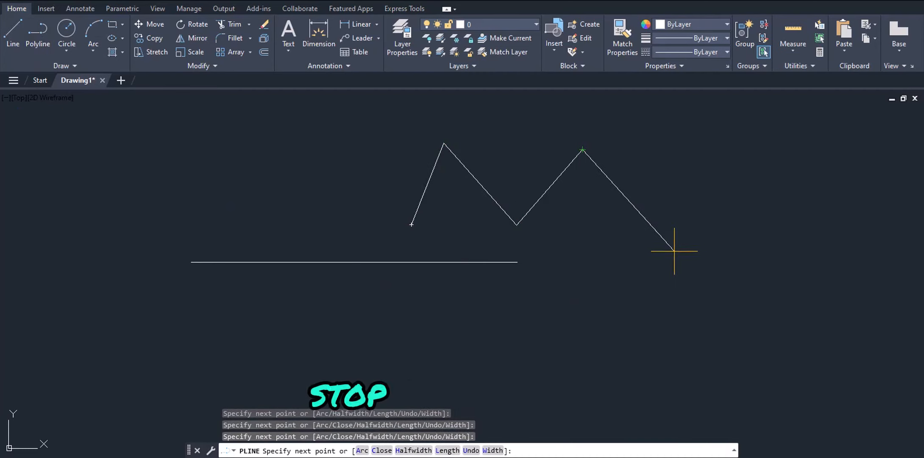
key(Escape)
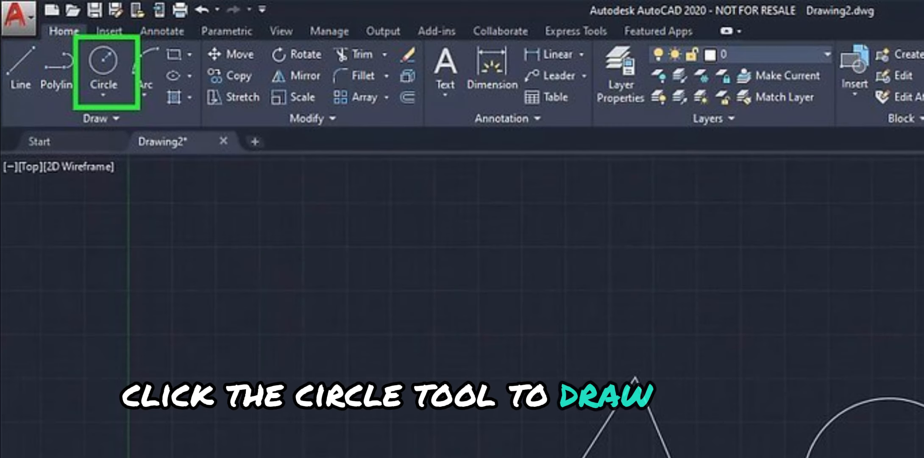
- Draw a circle with a radius of about 1.17 to the right of the zigzag polyline
click(67, 30)
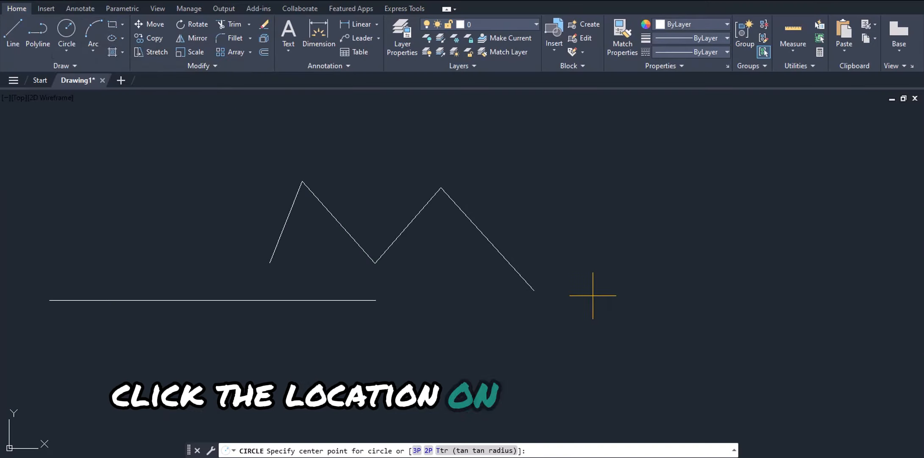
click(630, 273)
click(630, 323)
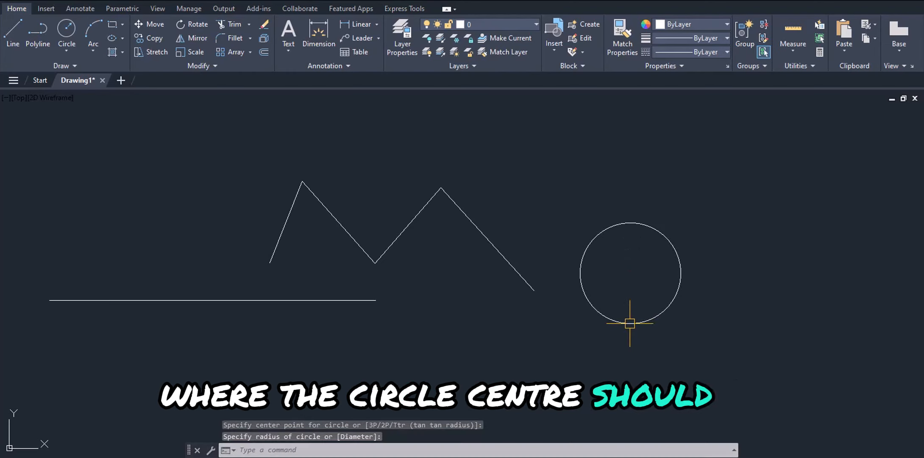
- Draw a smaller circle centred on the polyline's right endpoint and another one concentric inside the large circle
key(Return)
click(534, 291)
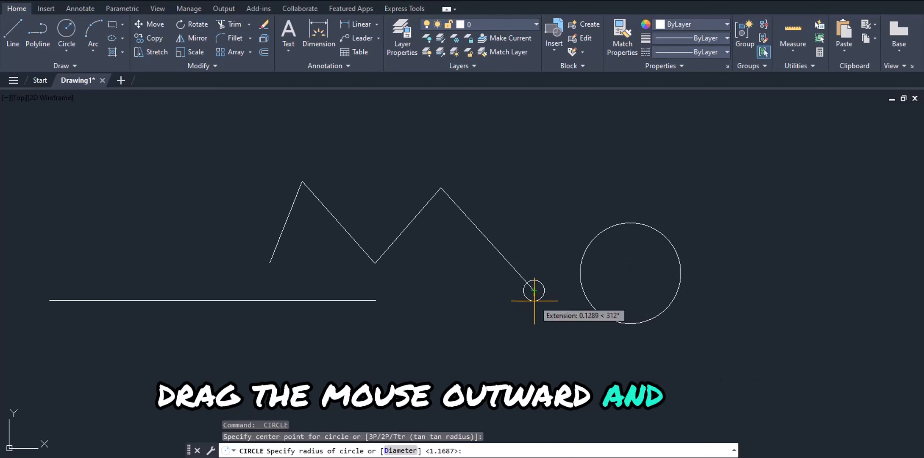
click(538, 324)
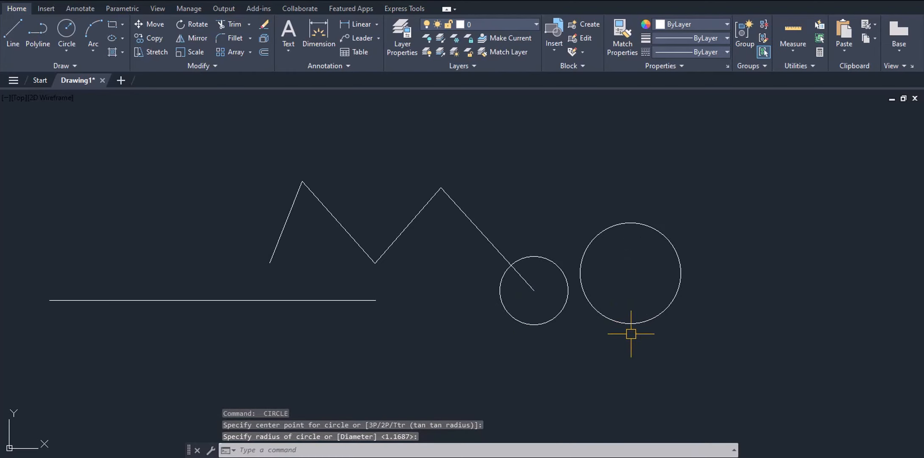
key(Return)
click(640, 293)
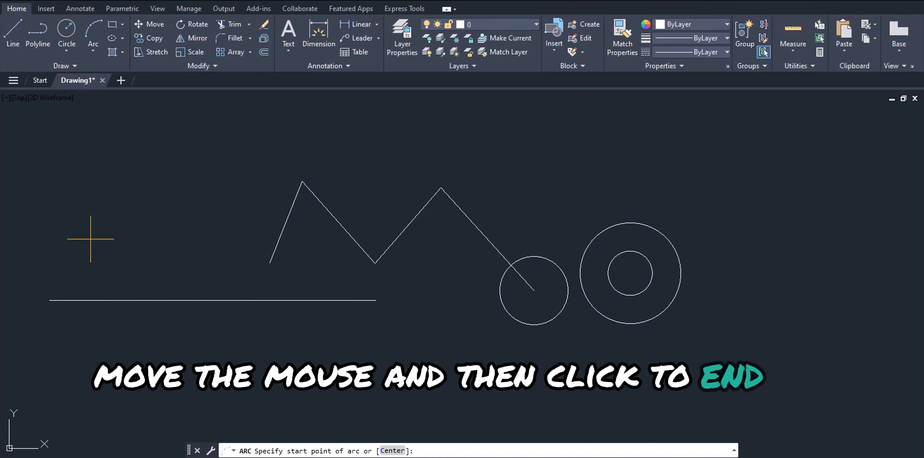
- Draw a three-point arc that rises from above the horizontal line's left end and curves over the polyline's first peak
click(73, 257)
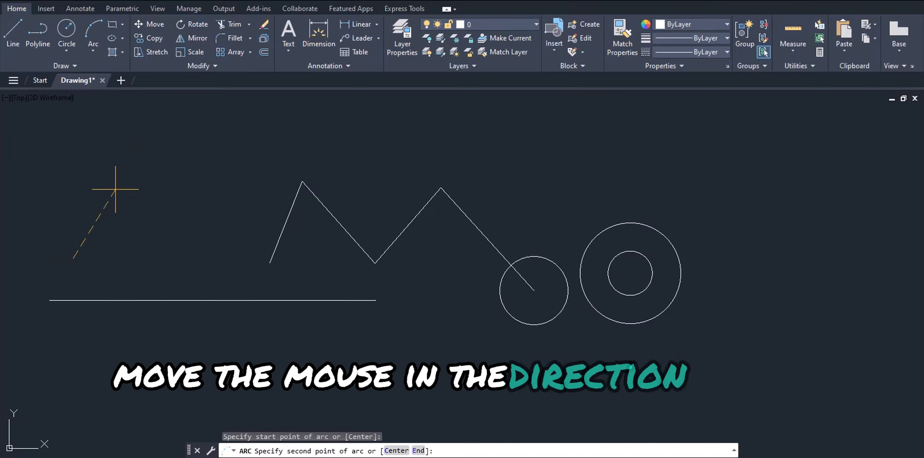
click(176, 146)
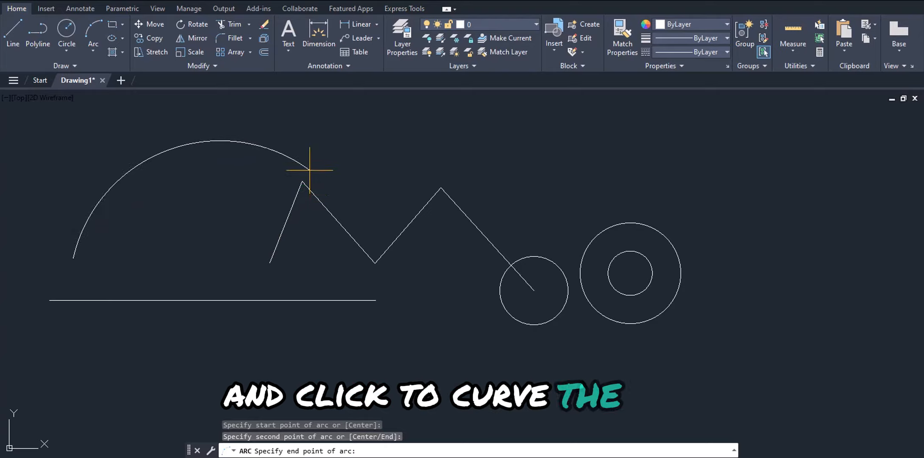
click(314, 142)
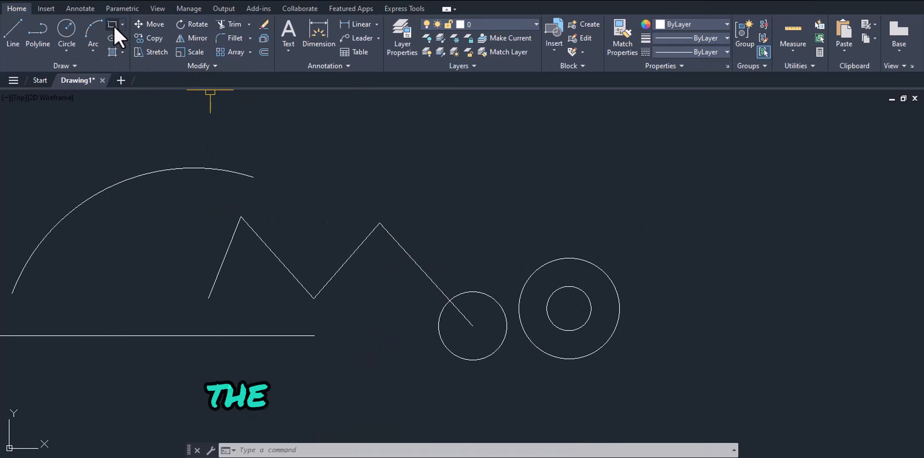
- Draw a rectangle above the zigzag polyline by two opposite corners
click(113, 25)
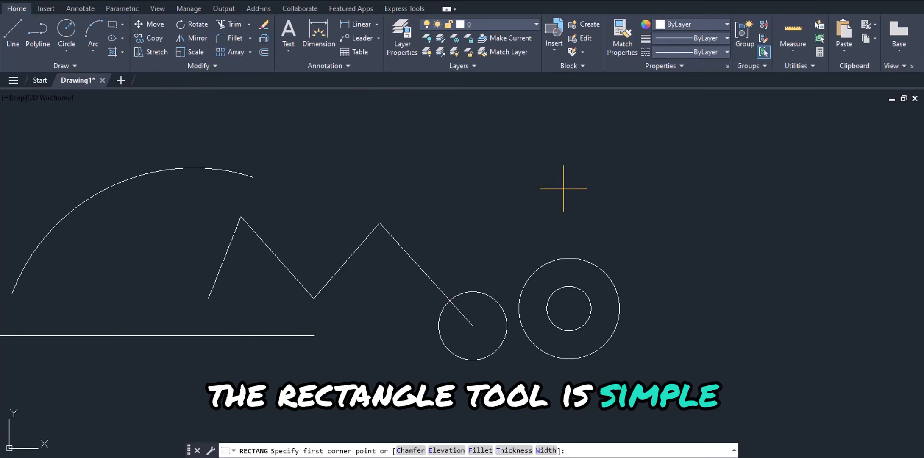
click(352, 117)
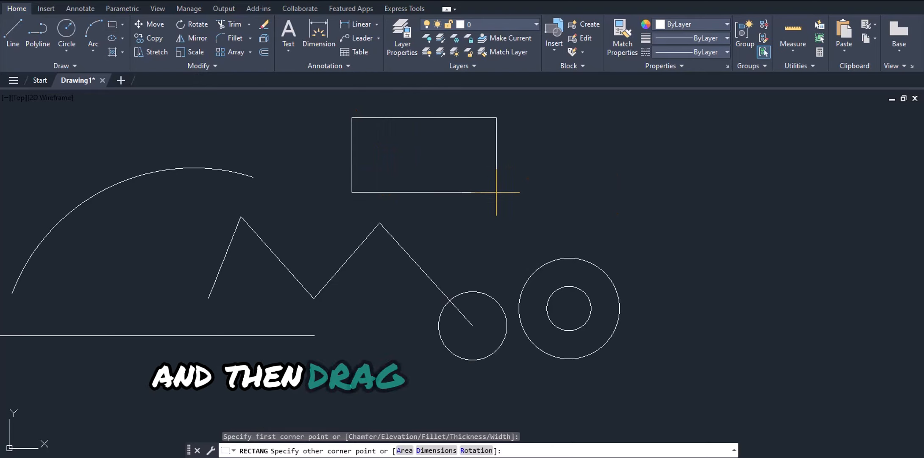
click(498, 192)
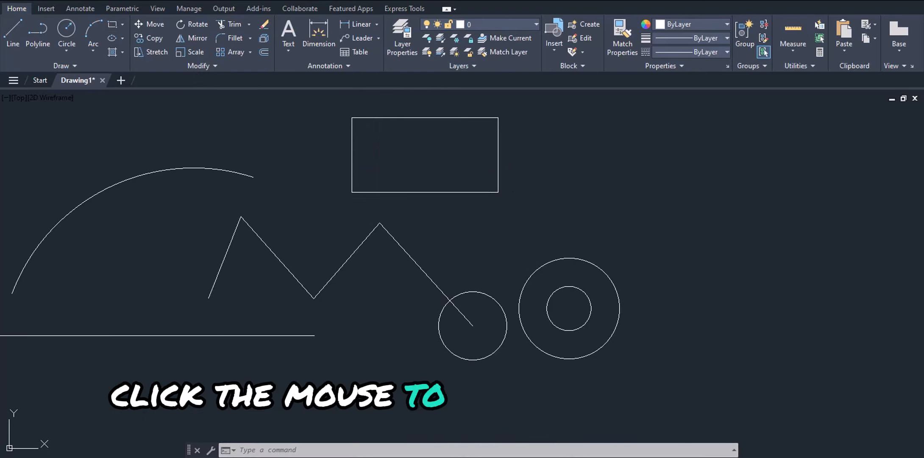
- Draw a 5-sided polygon inscribed in a circle, in the empty area to the right of the other shapes
click(122, 24)
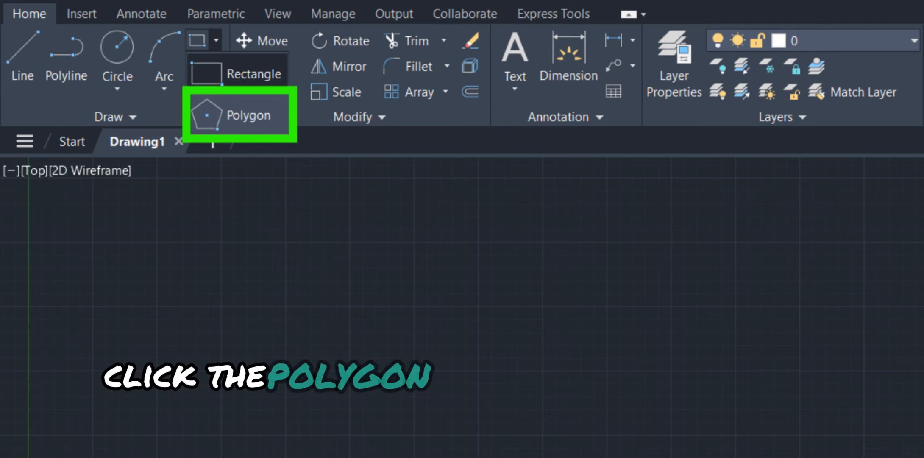
click(133, 64)
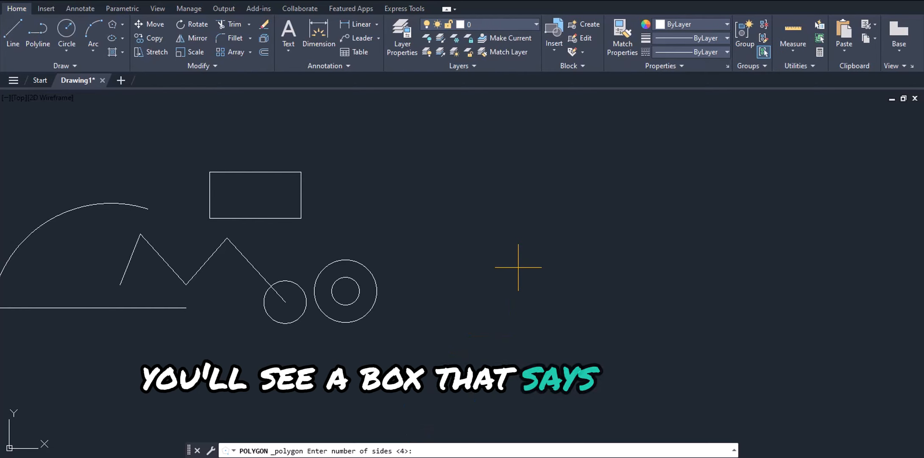
key(Return)
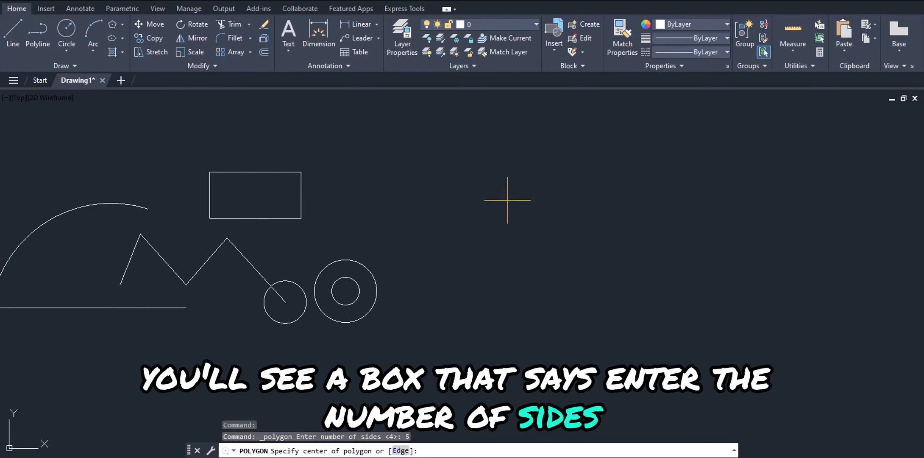
click(512, 212)
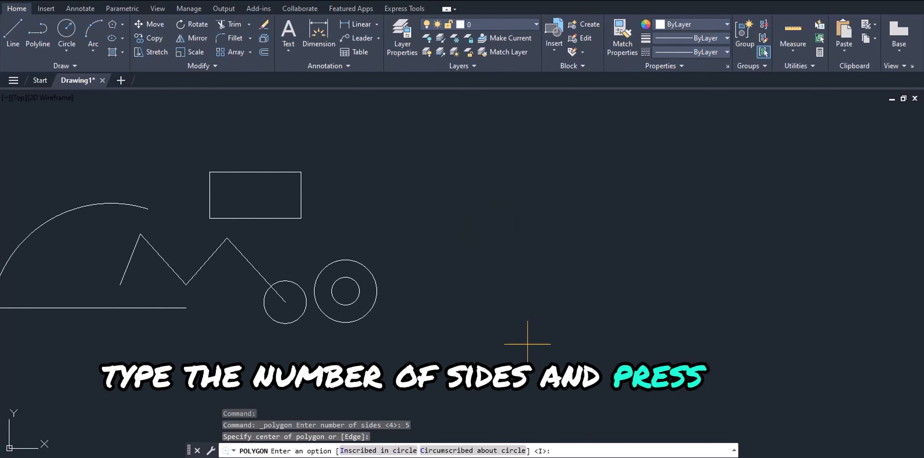
key(Return)
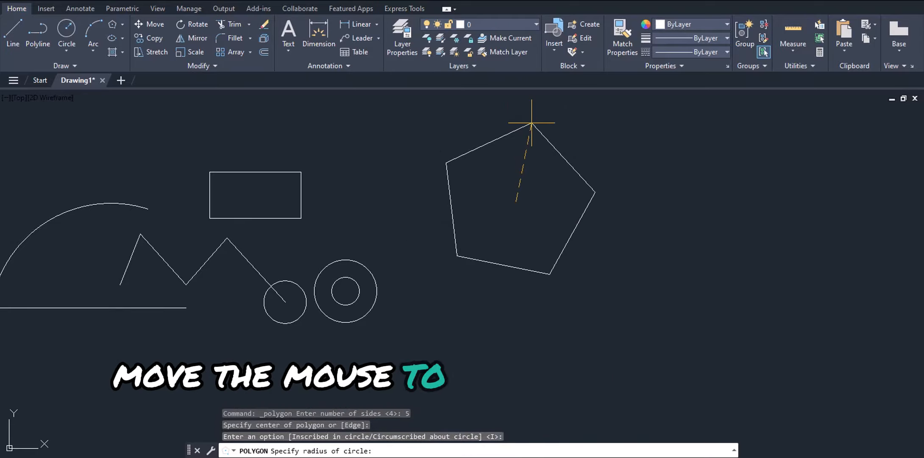
click(503, 113)
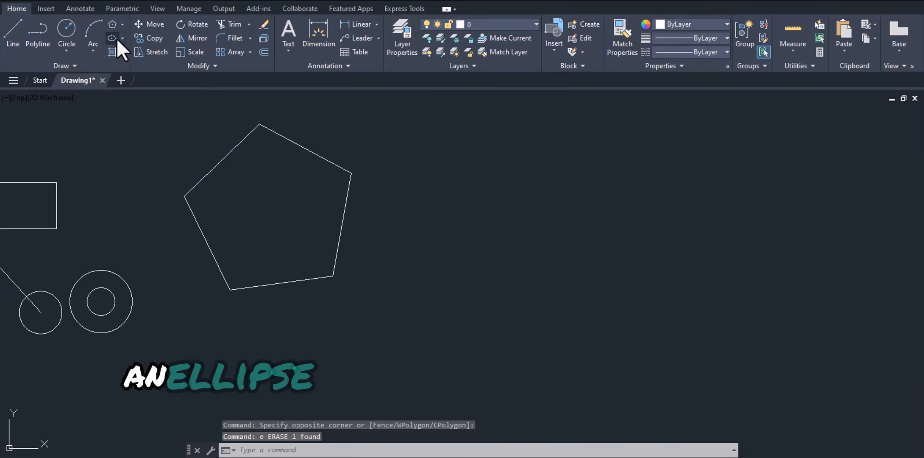
- Draw a flat horizontal ellipse to the right of the pentagon from its centre and two axis distances
click(116, 39)
click(530, 251)
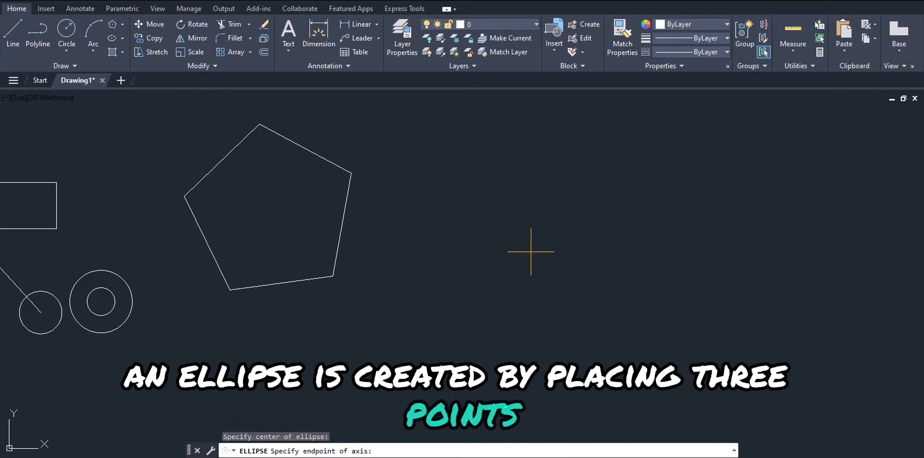
click(618, 252)
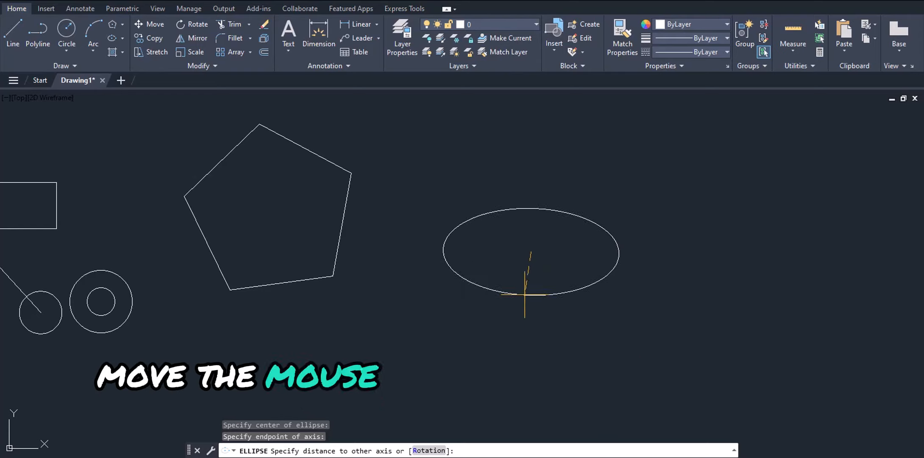
click(525, 286)
click(633, 324)
click(521, 200)
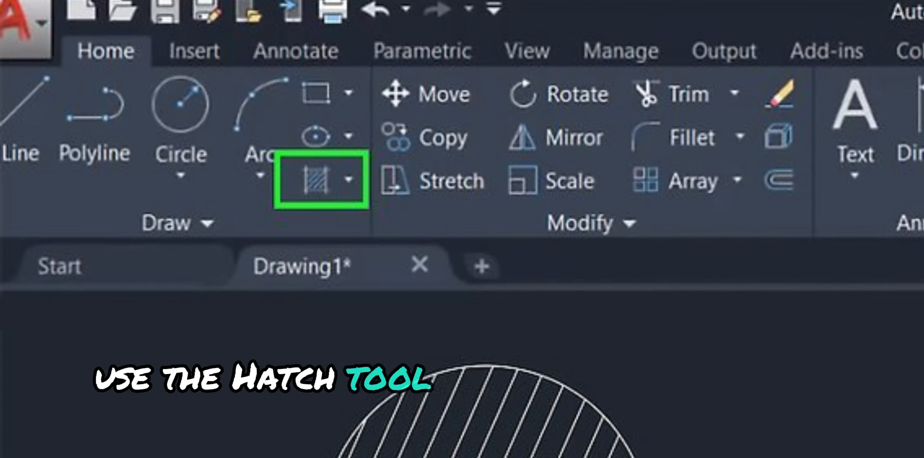
- Fill the pentagon, ellipse, rectangle and the inner concentric circle with a diagonal-line hatch at scale 1
mouse_move(476, 252)
middle_down()
mouse_move(493, 310)
mouse_move(576, 301)
middle_up()
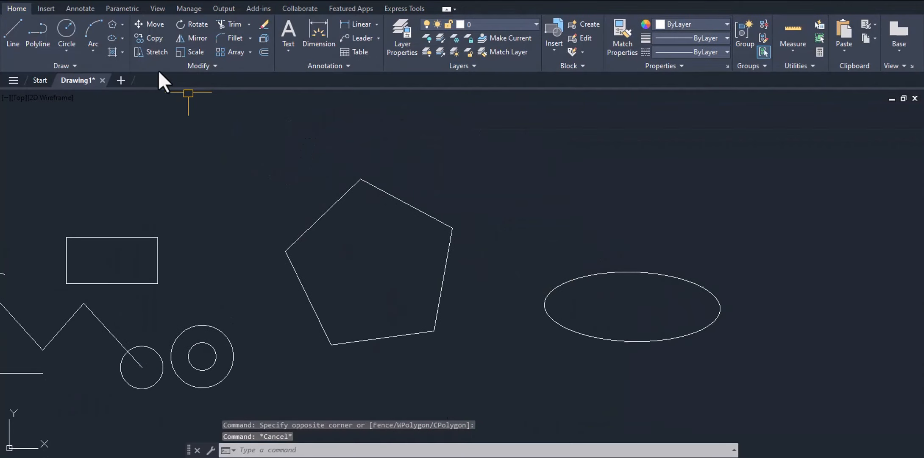
click(110, 52)
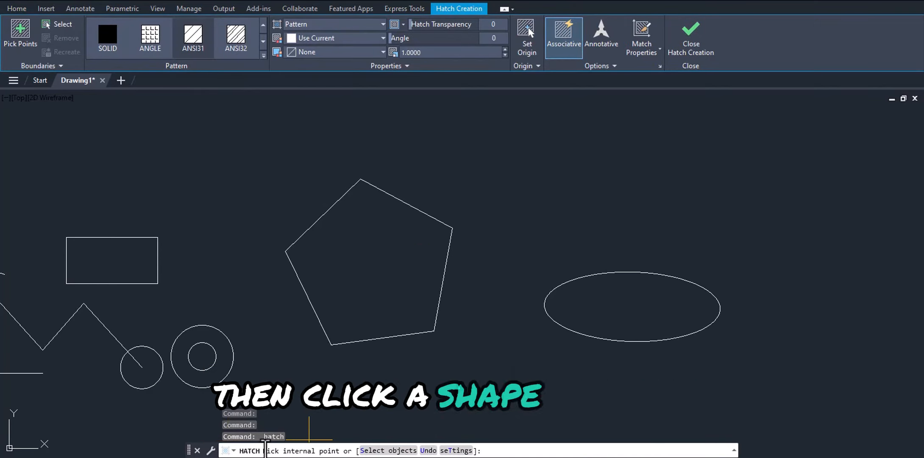
click(373, 248)
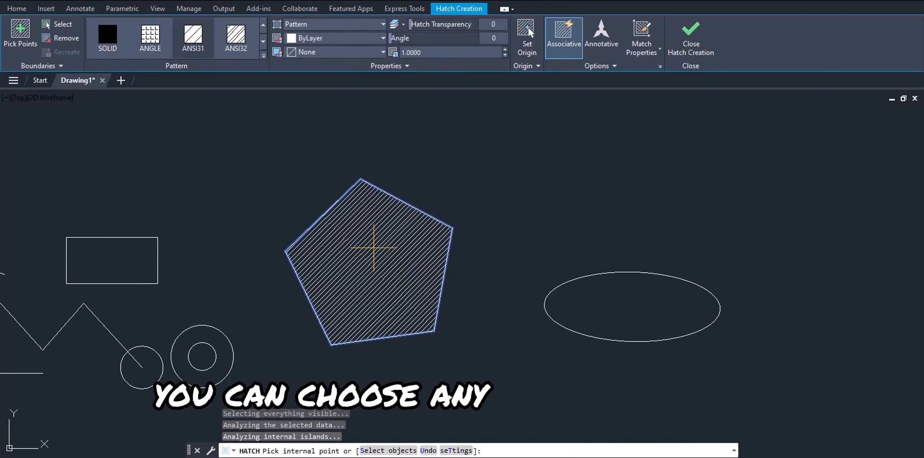
click(627, 313)
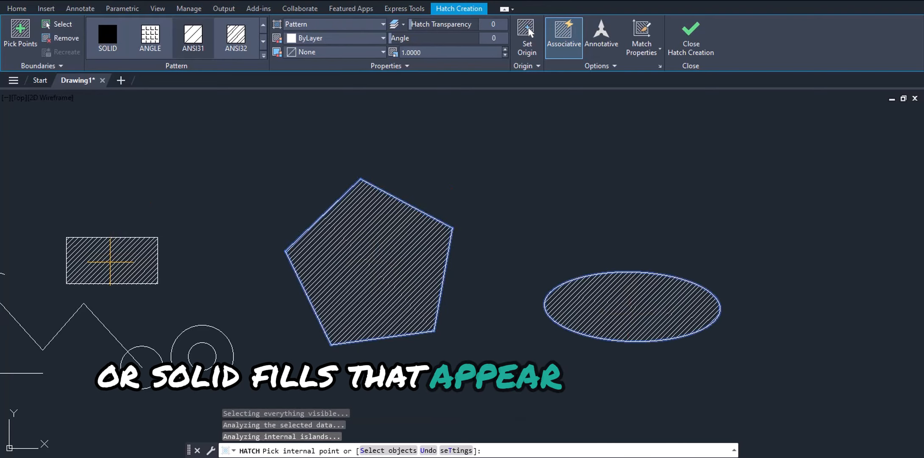
click(114, 254)
middle_drag(136, 201, 381, 165)
click(449, 321)
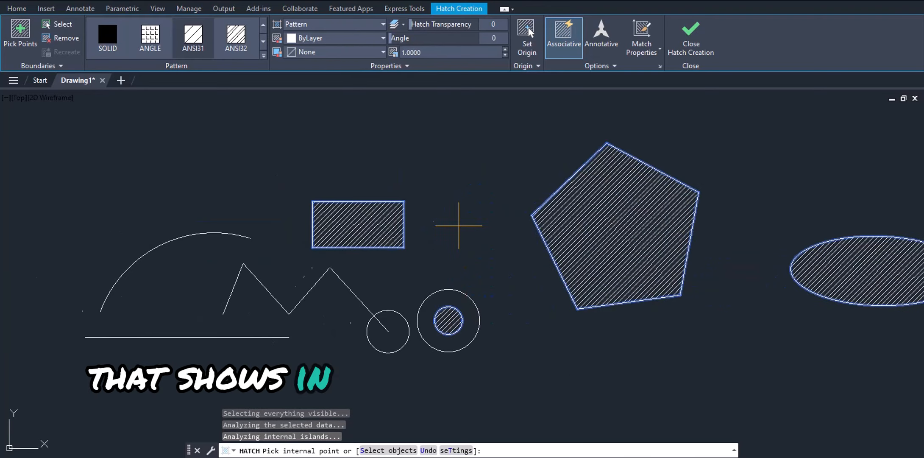
scroll(452, 206, down, 2)
mouse_move(452, 206)
middle_down()
mouse_move(298, 201)
mouse_move(296, 228)
middle_up()
key(Escape)
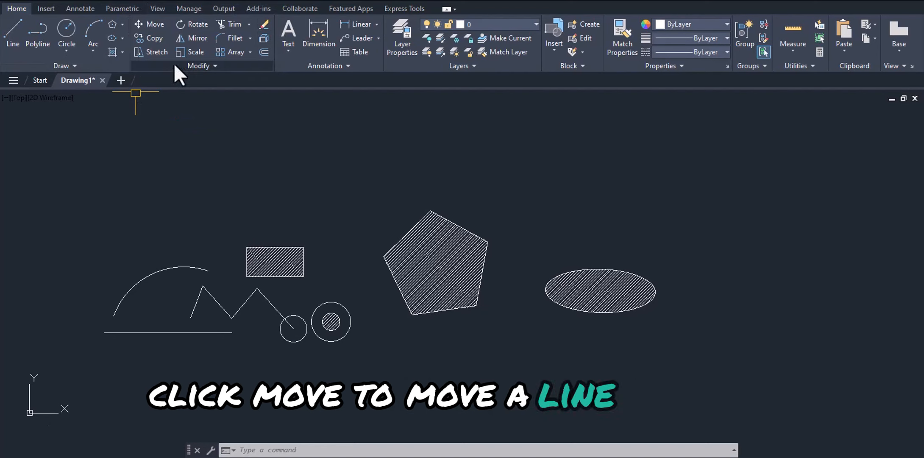
- Move the arc up and to the left, clear of the zigzag polyline
click(153, 25)
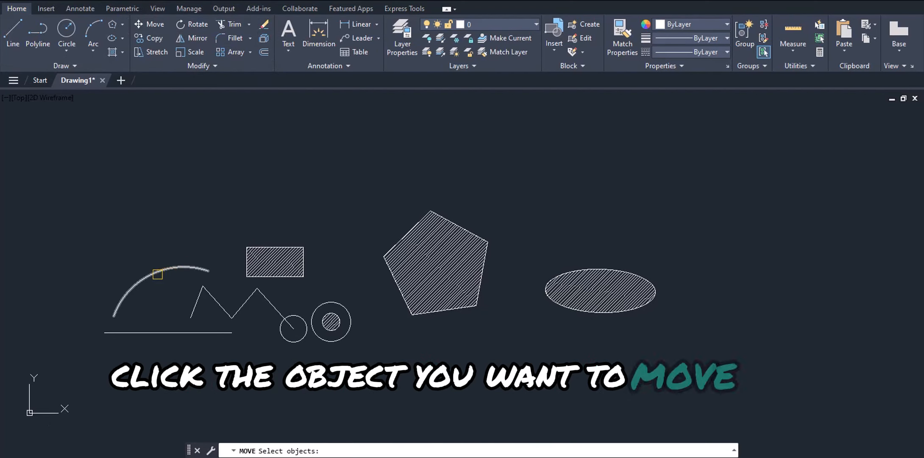
click(156, 270)
key(Return)
click(140, 256)
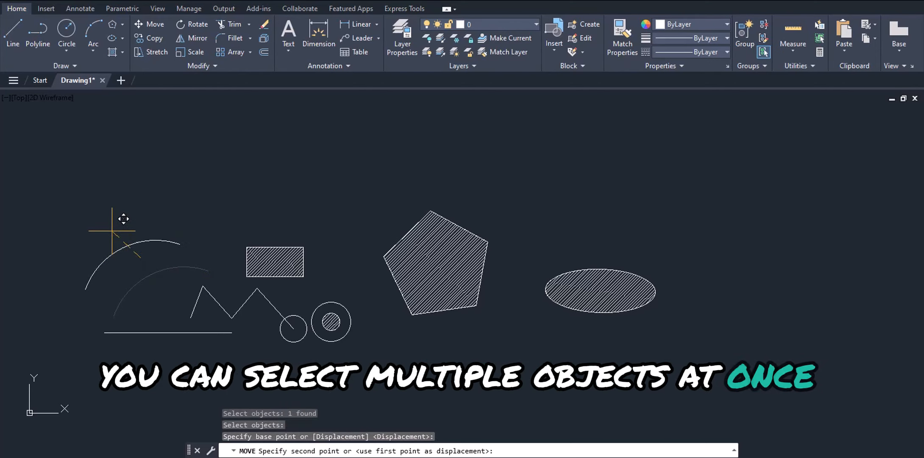
key(Escape)
click(144, 273)
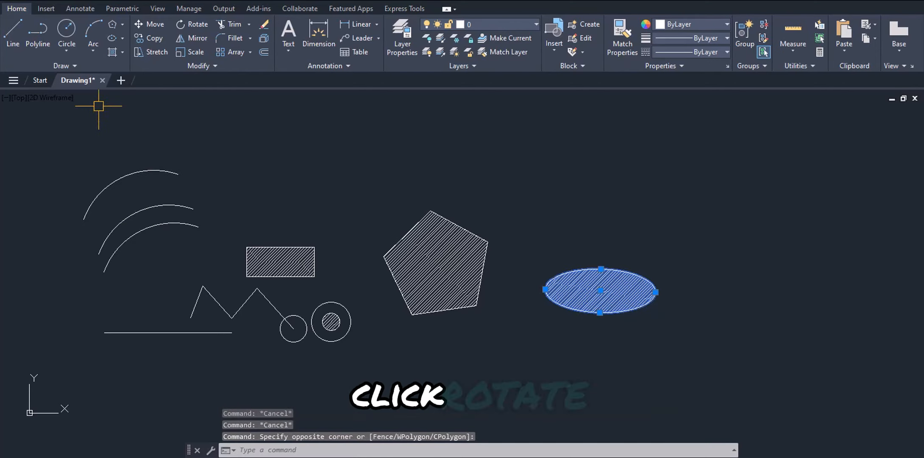
- Rotate the hatched ellipse slightly clockwise about its centre
click(195, 25)
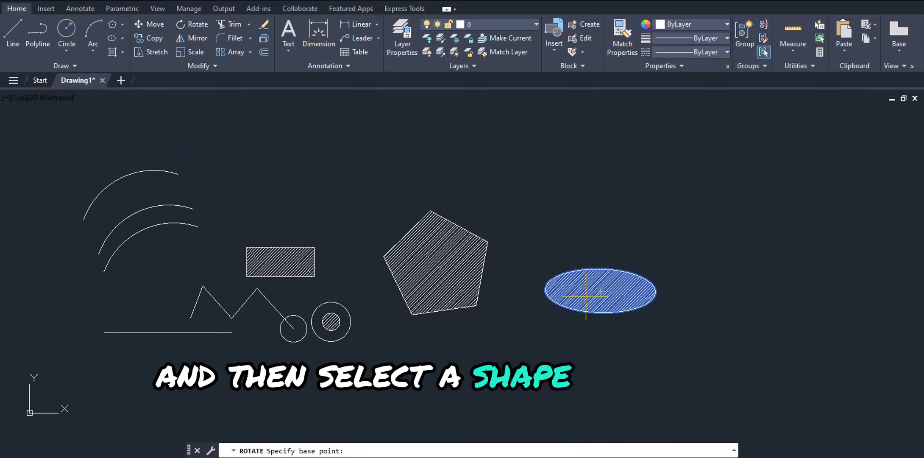
click(600, 290)
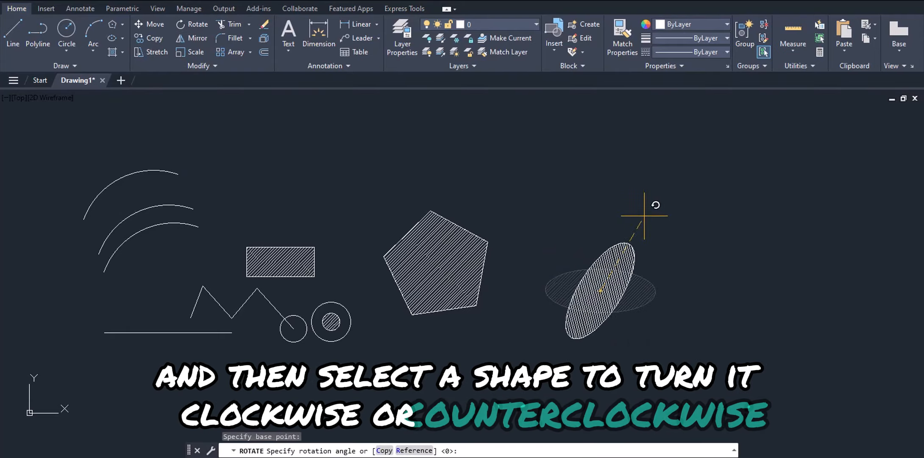
click(656, 306)
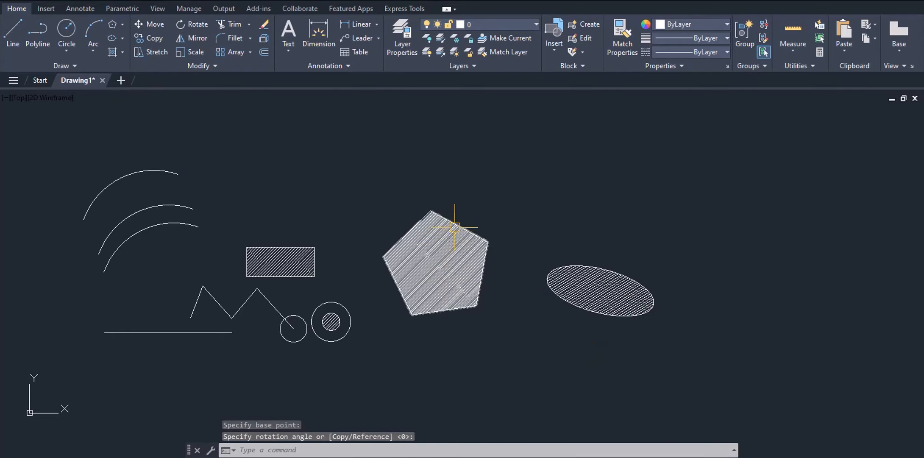
key(Escape)
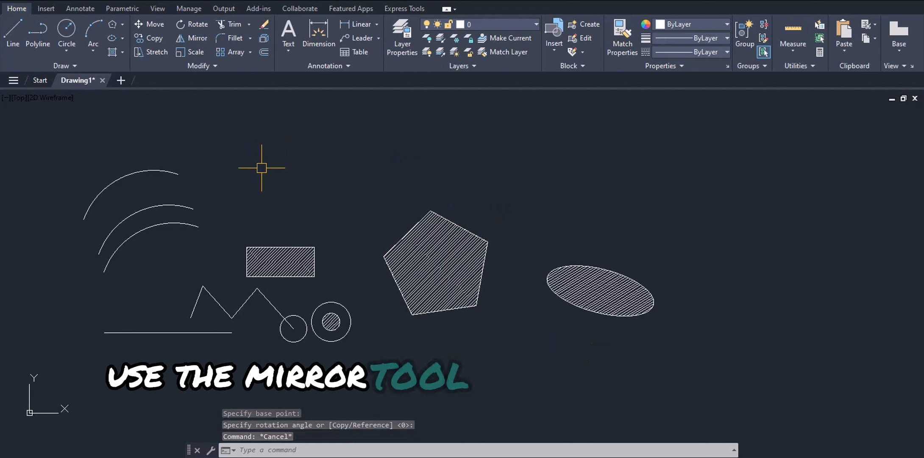
- Mirror the tilted ellipse and its hatch across a vertical line just to its right, keeping the original
click(196, 41)
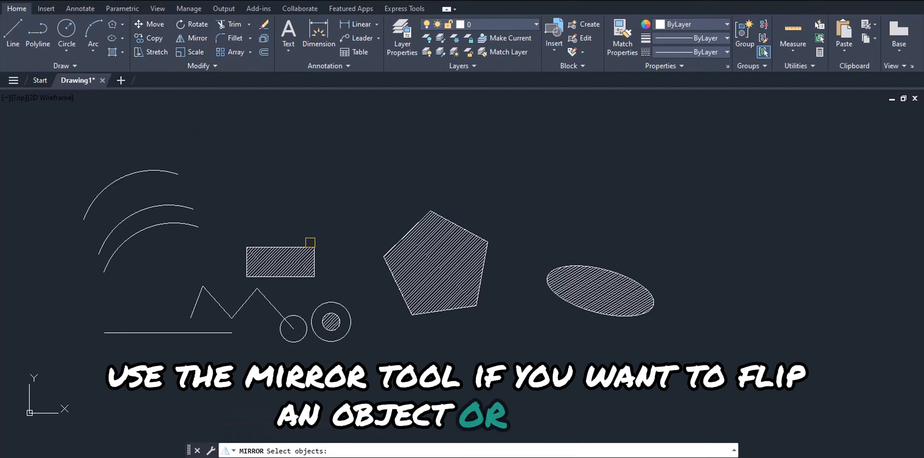
click(712, 222)
click(498, 361)
key(Return)
click(678, 304)
key(F8)
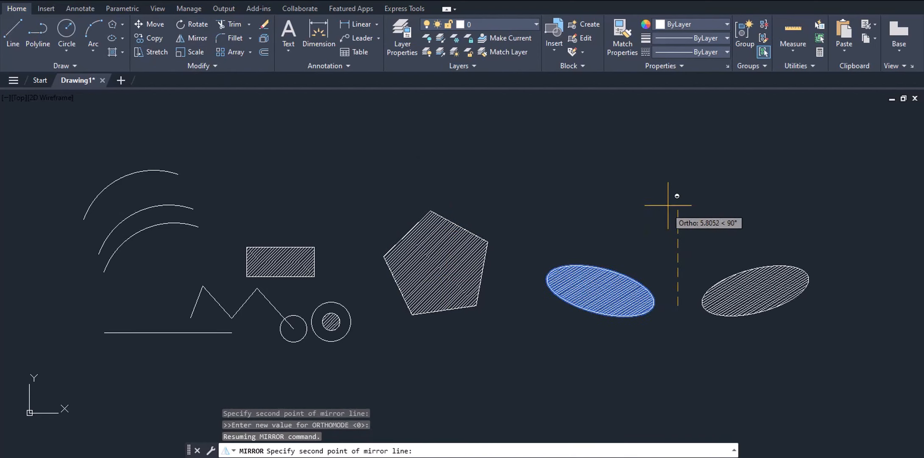
key(Return)
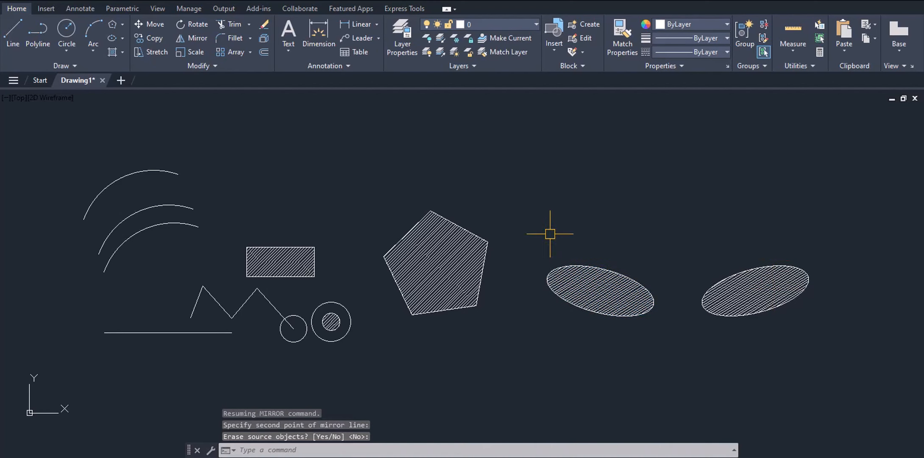
scroll(372, 252, up, 2)
mouse_move(254, 250)
middle_down()
mouse_move(357, 236)
mouse_move(154, 270)
middle_up()
click(478, 195)
click(318, 280)
scroll(318, 277, down, 4)
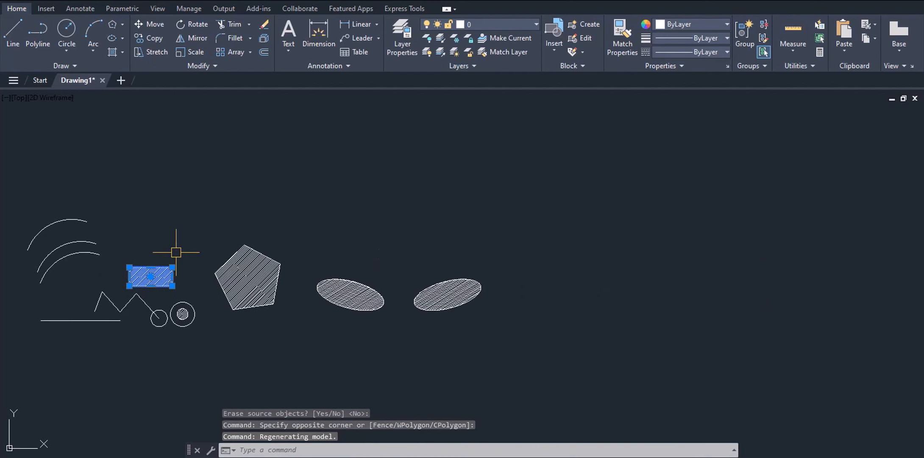
text(m)
click(177, 244)
key(Escape)
- Move the hatched rectangle to the empty area right of the mirrored ellipse
click(152, 25)
scroll(152, 262, up, 4)
click(231, 234)
click(73, 338)
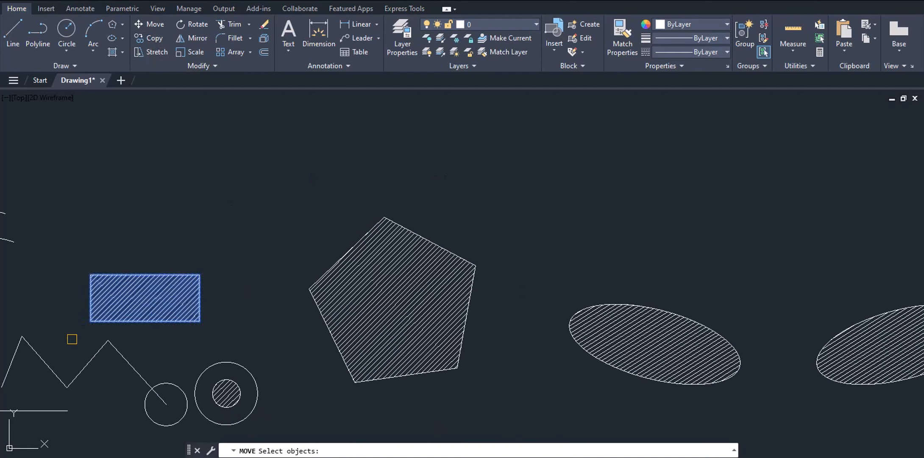
key(Return)
click(132, 331)
scroll(238, 276, down, 6)
middle_drag(312, 258, 243, 269)
scroll(242, 270, up, 2)
click(300, 331)
scroll(296, 337, up, 4)
middle_drag(298, 338, 270, 317)
key(Escape)
- Mirror the hatched rectangle across the vertical line of its right edge, keeping the original
click(354, 221)
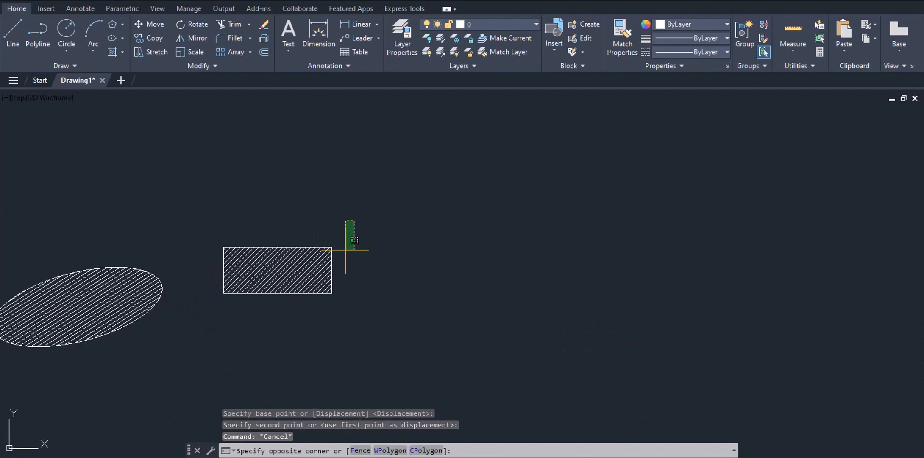
click(204, 314)
click(192, 38)
click(332, 247)
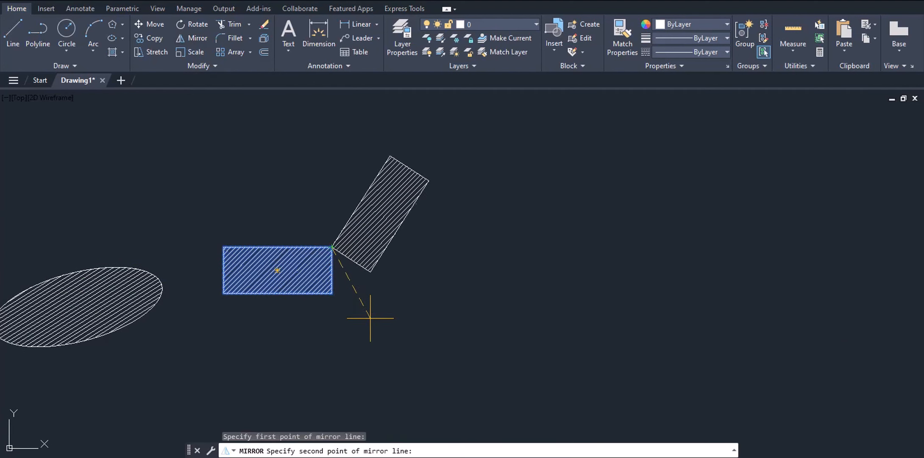
key(F8)
key(Return)
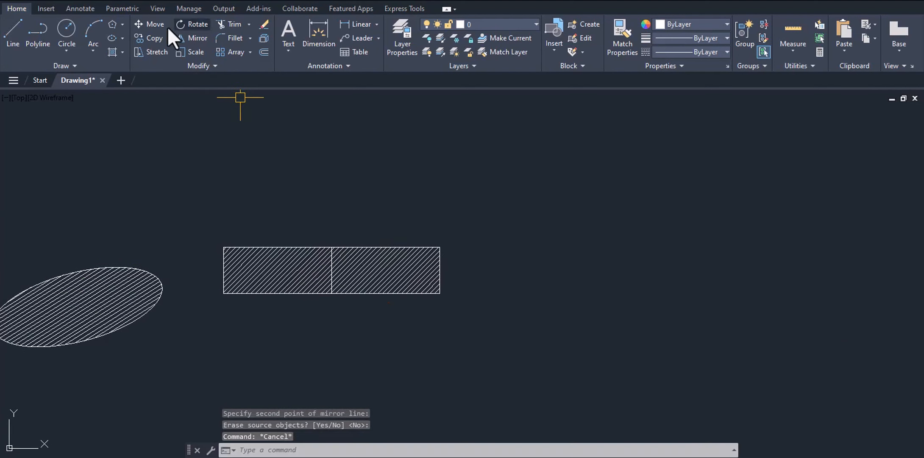
- Move the mirrored rectangle horizontally to the right, leaving a gap between it and the original
click(157, 24)
click(472, 215)
click(392, 310)
key(Return)
click(353, 335)
click(401, 338)
key(Escape)
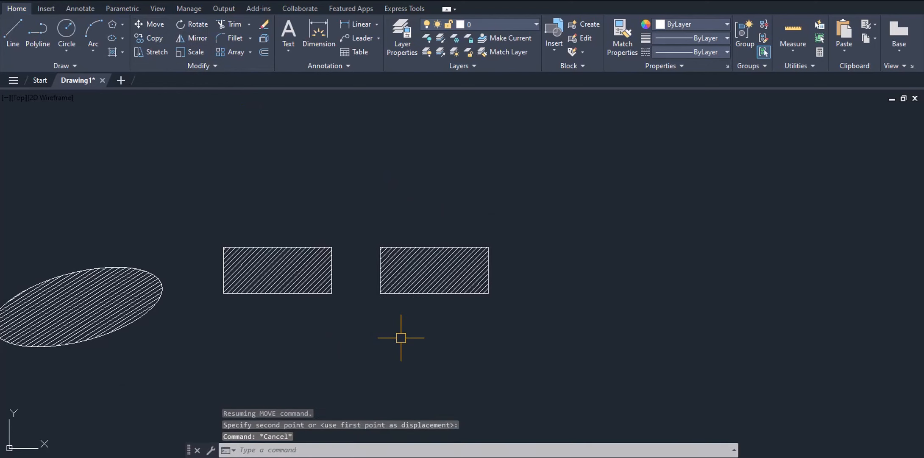
- Scale the right-hand hatched rectangle by a factor of 5 from its lower-left corner
click(190, 52)
click(558, 177)
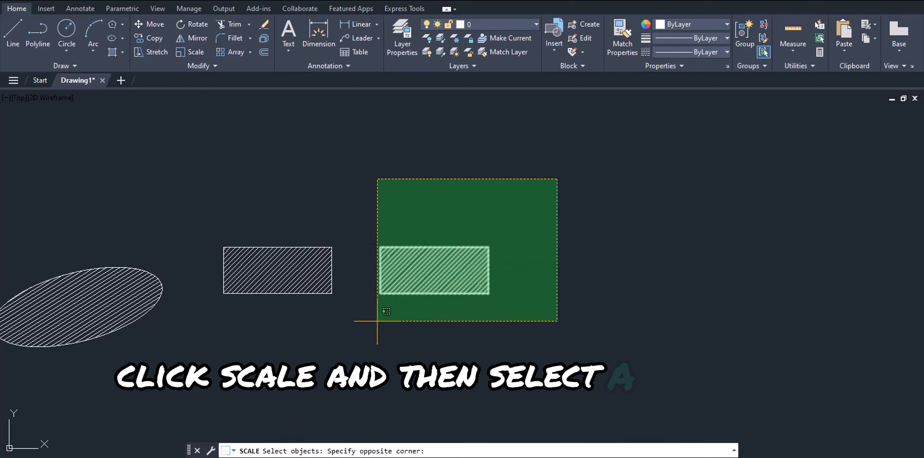
click(377, 321)
key(Return)
click(380, 293)
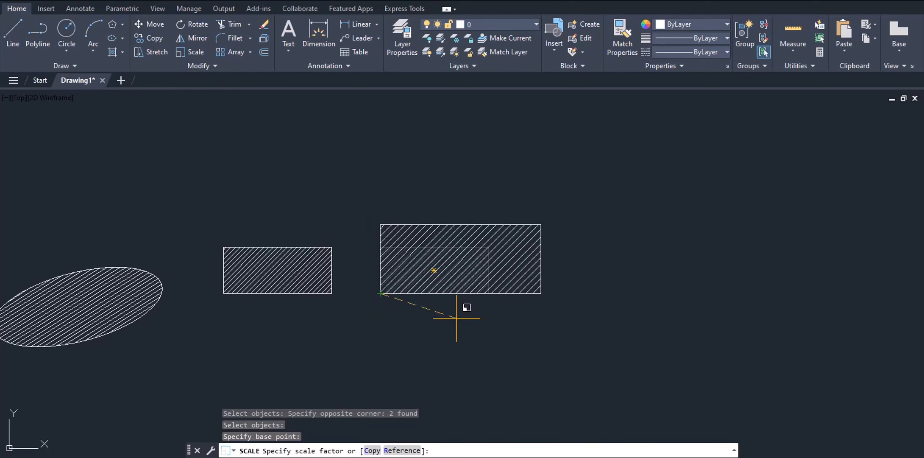
text(5)
key(Return)
scroll(334, 275, down, 3)
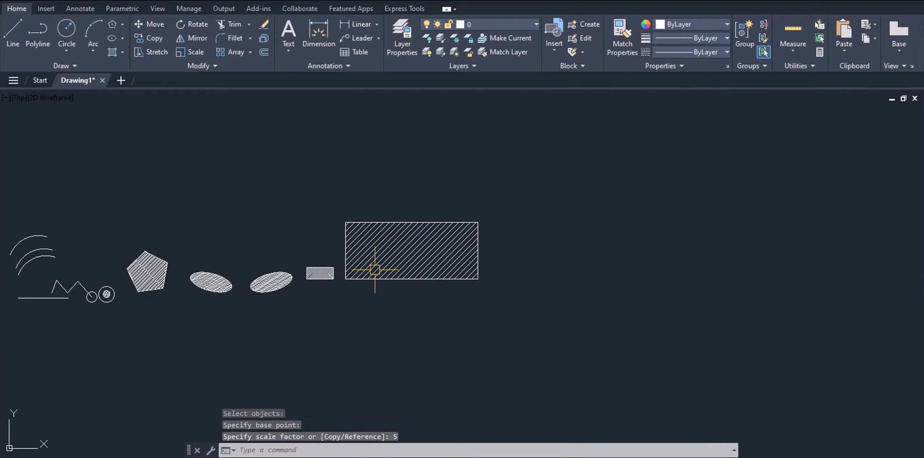
middle_drag(376, 269, 431, 305)
scroll(409, 307, up, 2)
click(382, 282)
click(284, 345)
click(798, 167)
click(377, 368)
key(Escape)
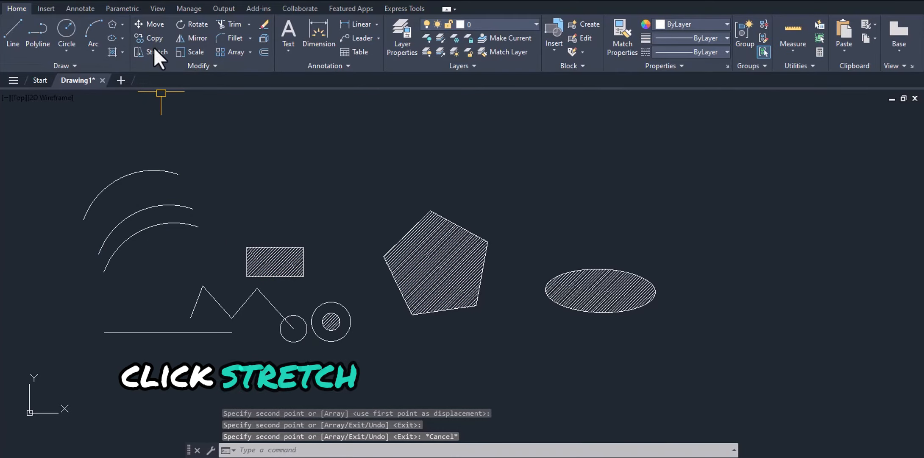
- Stretch the right side of the small hatched rectangle horizontally outward with Ortho mode
click(154, 52)
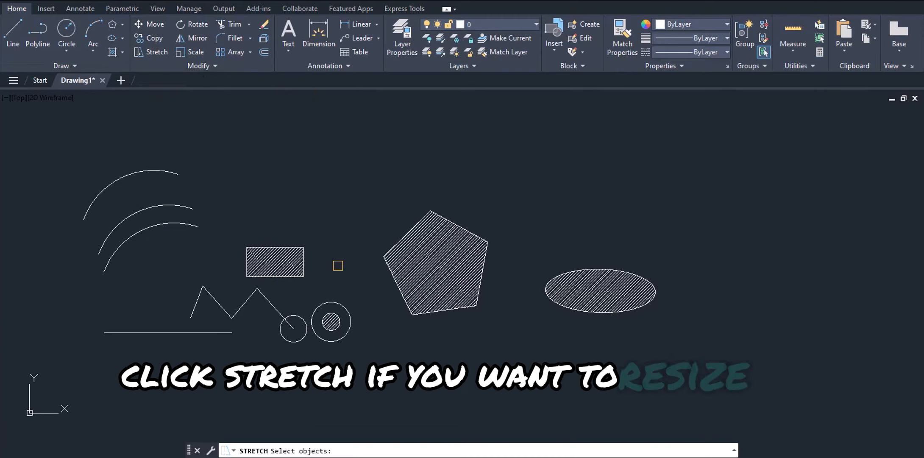
click(320, 228)
click(293, 291)
key(Return)
click(293, 186)
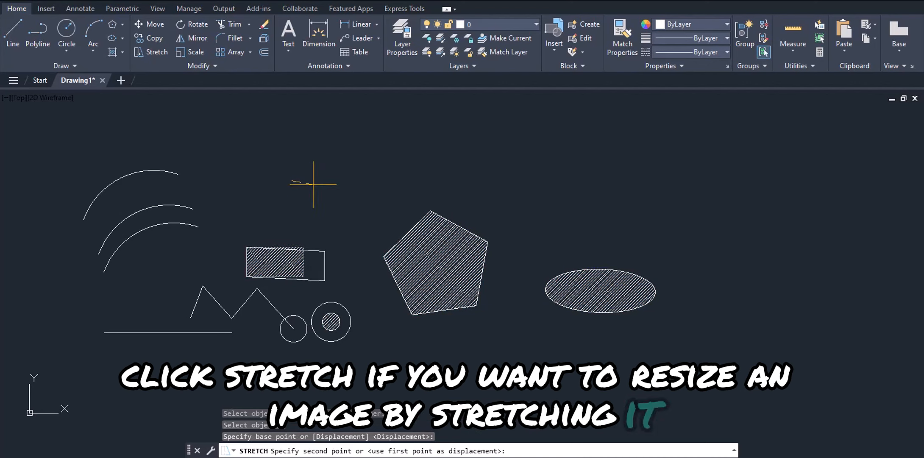
key(F8)
click(303, 177)
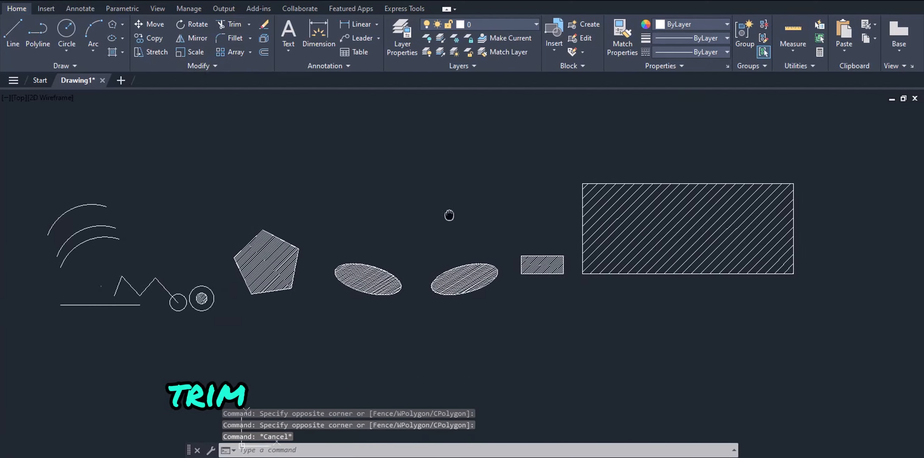
- Draw a wide, unhatched rectangle in the empty area above the ellipses
mouse_move(447, 212)
middle_down()
mouse_move(212, 231)
mouse_move(354, 222)
middle_up()
text(r)
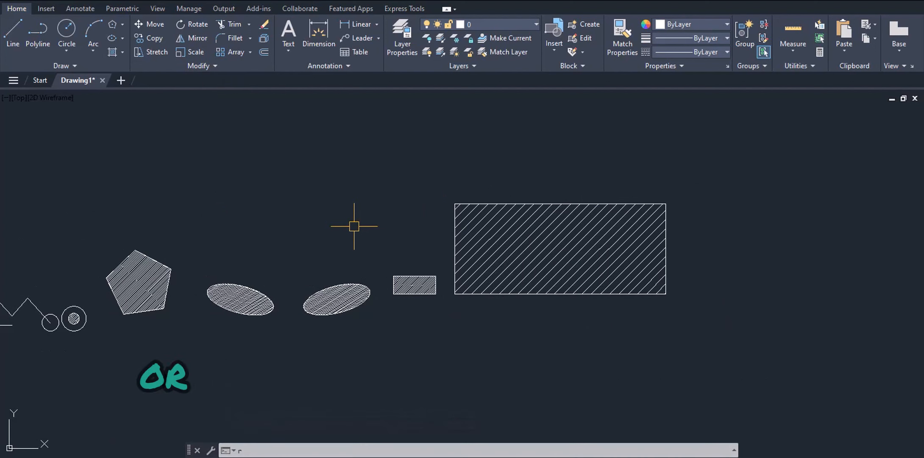
middle_drag(297, 151, 340, 170)
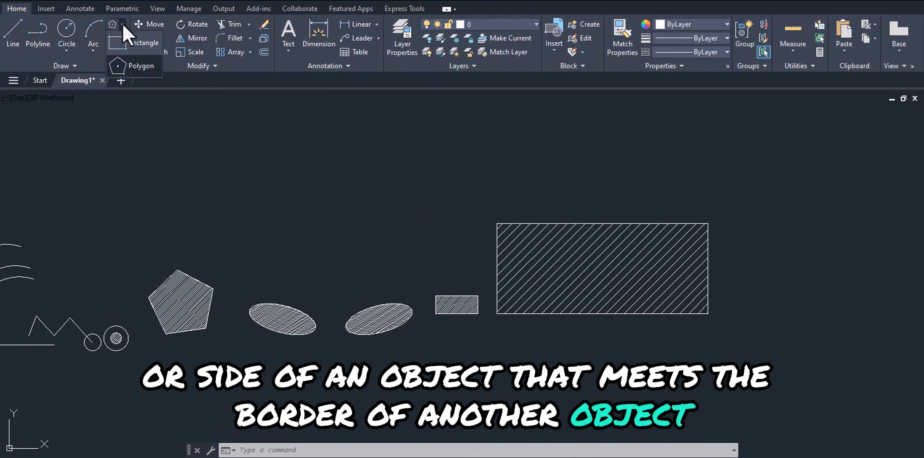
click(127, 43)
click(420, 204)
scroll(423, 102, up, 2)
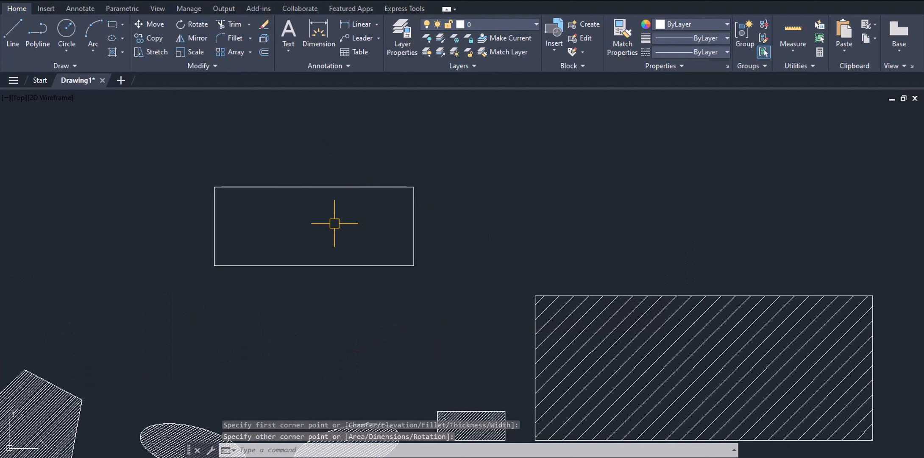
- Draw two separate vertical lines crossing the empty rectangle and extending past its top and bottom edges
click(12, 32)
click(256, 157)
key(Return)
key(Return)
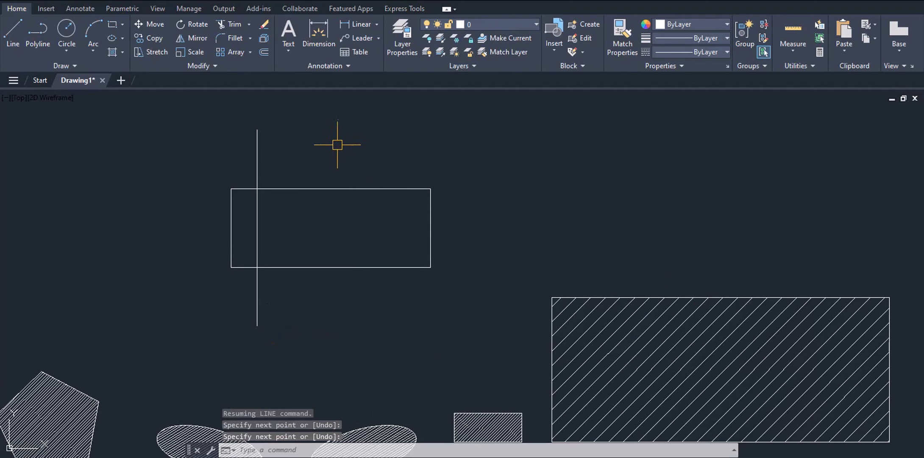
click(374, 319)
key(Escape)
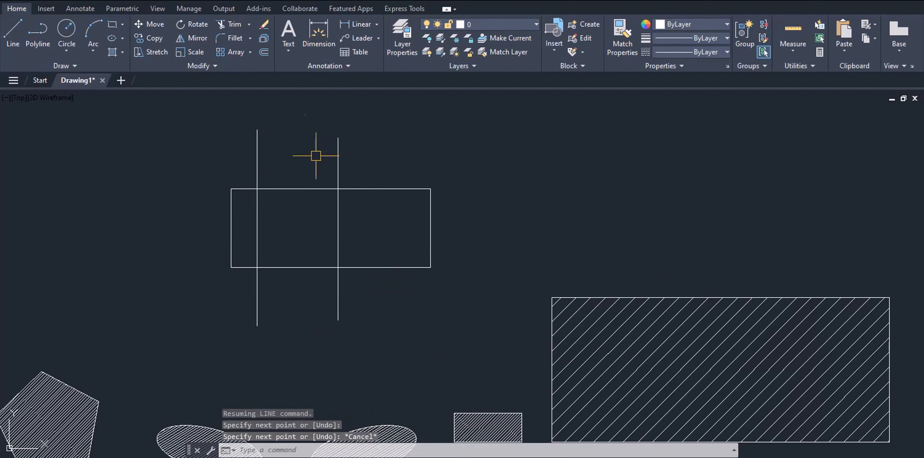
- Trim the left line above and the right line below the empty rectangle, using the rectangle as cutting edge
click(233, 26)
click(307, 157)
click(285, 200)
key(Return)
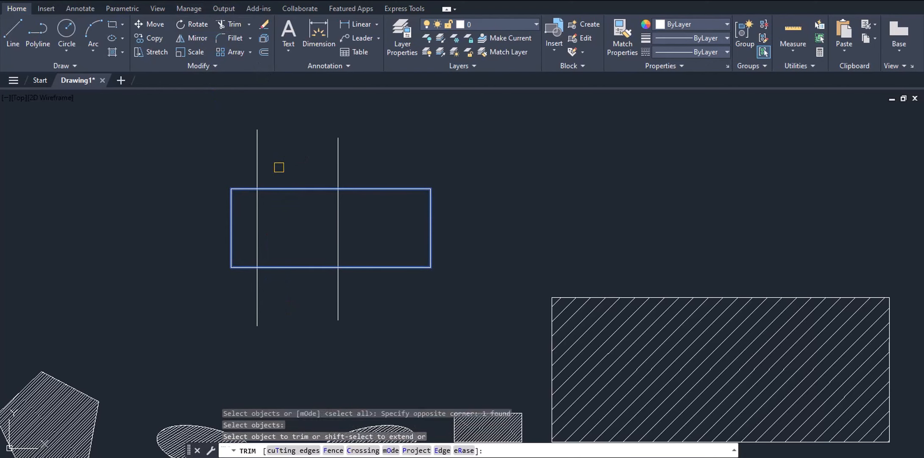
key(Escape)
- Draw two separate slanted polylines to the right of the trimmed rectangle, forming a V with a small gap at its vertex
middle_drag(307, 242, 207, 246)
middle_drag(262, 181, 187, 227)
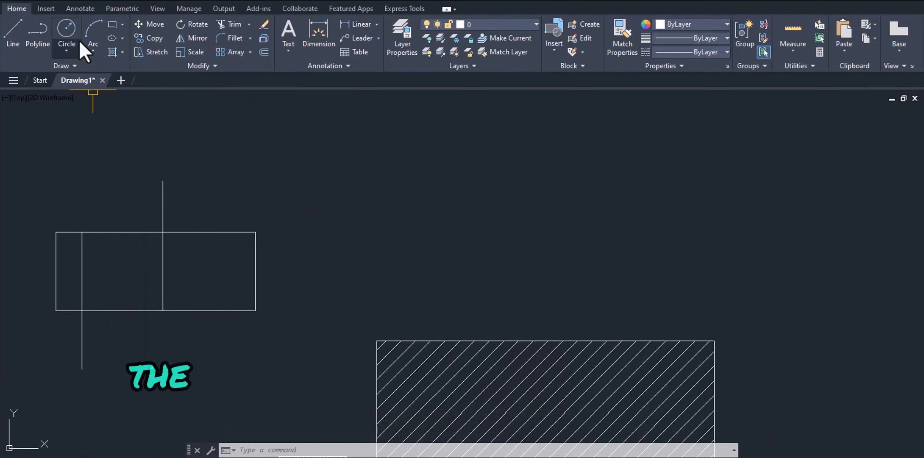
click(38, 34)
click(314, 174)
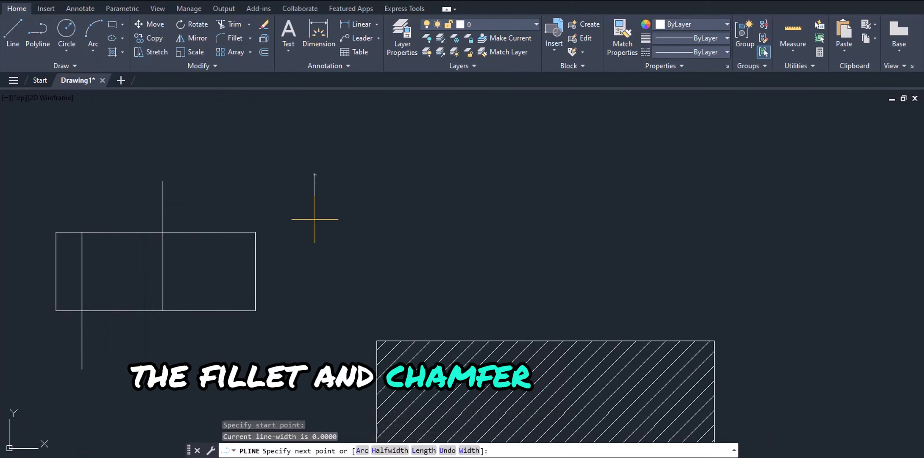
click(340, 251)
key(Return)
key(Return)
scroll(350, 253, up, 4)
click(340, 247)
scroll(354, 236, down, 4)
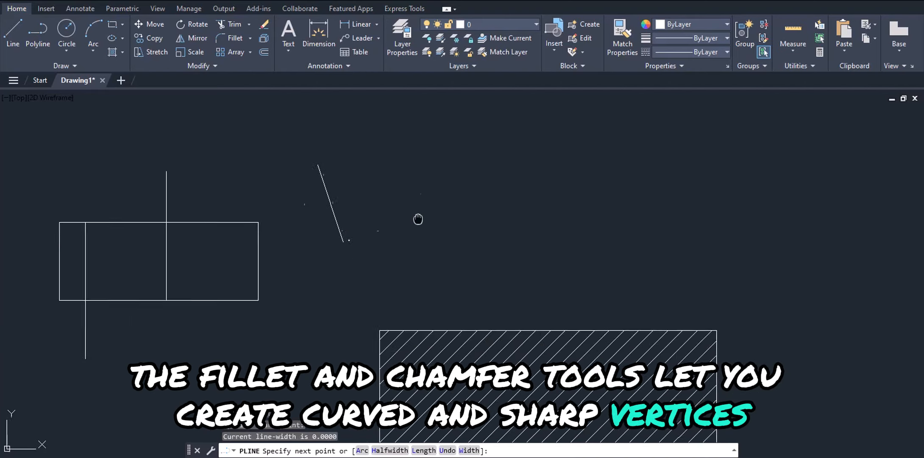
middle_drag(417, 219, 356, 265)
click(419, 203)
key(Escape)
- Try a fillet between the two slanted polylines and undo it
click(224, 45)
click(276, 271)
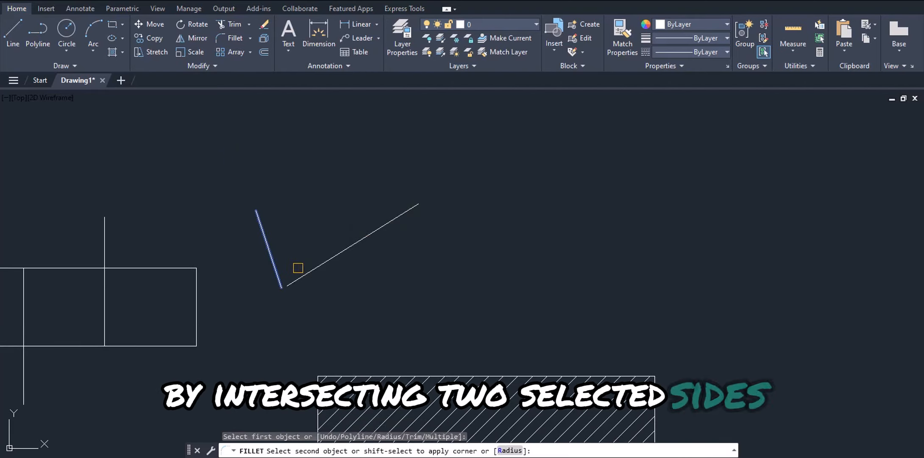
scroll(294, 286, up, 5)
key(ctrl+z)
key(ctrl+z)
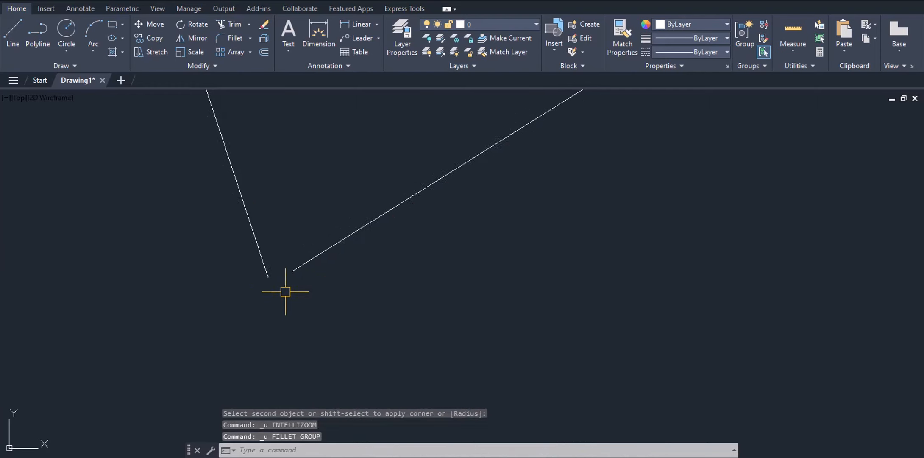
- Join the two slanted polylines into a sharp corner with a zero-radius fillet
click(228, 36)
click(221, 267)
click(322, 304)
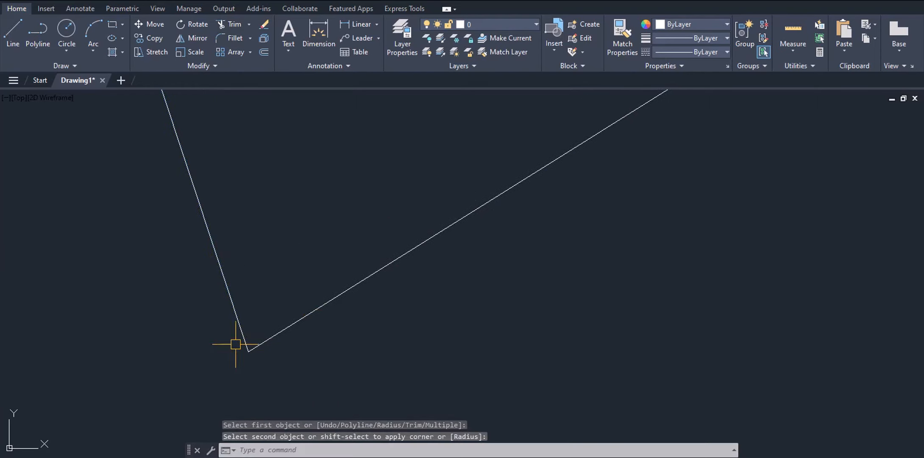
click(268, 383)
click(226, 310)
key(Escape)
scroll(250, 276, down, 3)
scroll(252, 264, up, 3)
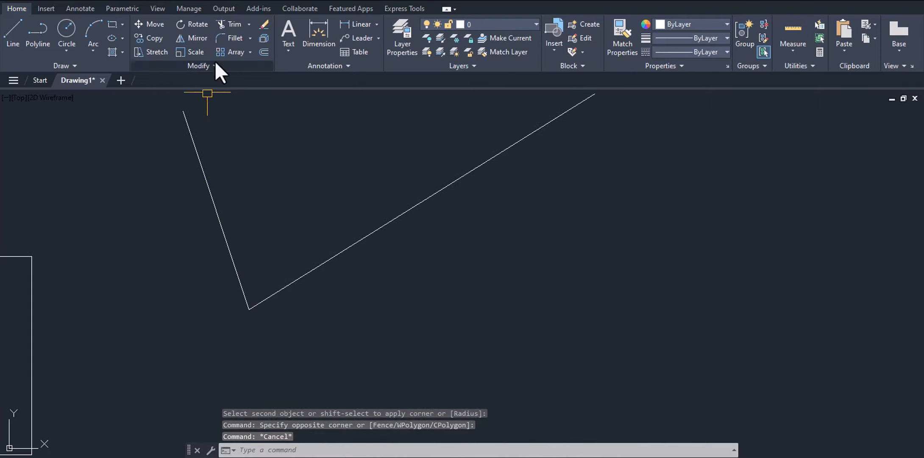
- Round the sharp corner between the two slanted polylines with a fillet of radius 3
click(233, 37)
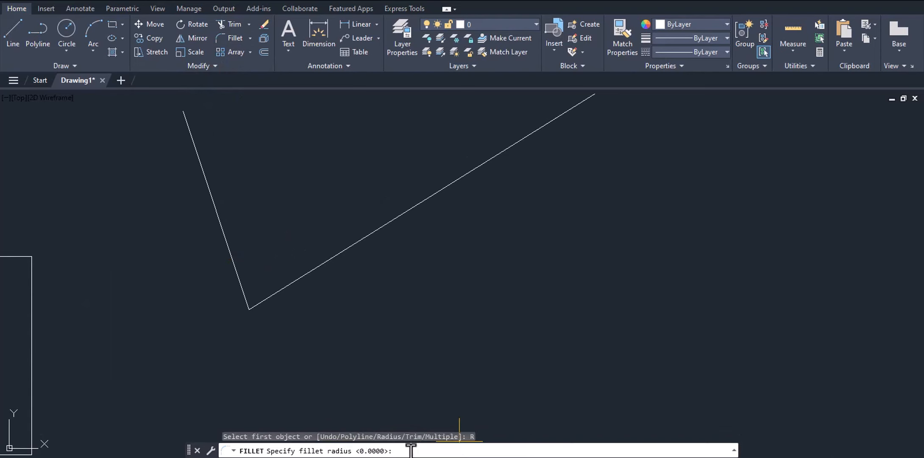
text(3)
key(Return)
click(275, 292)
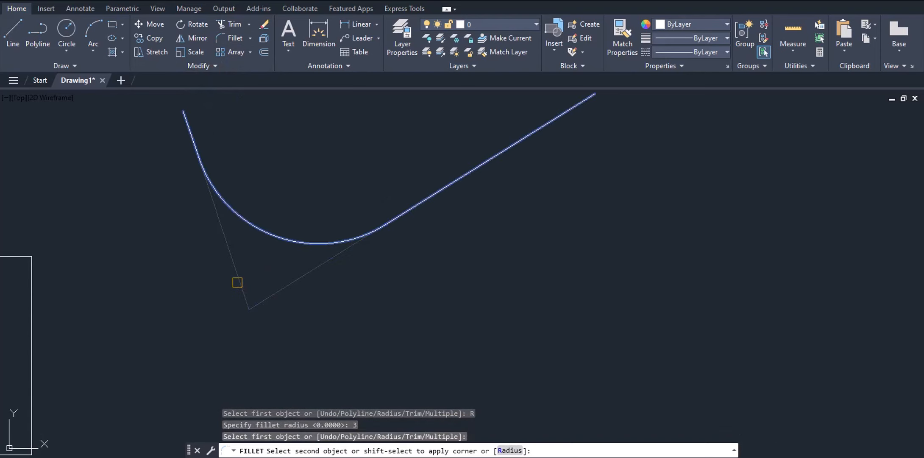
click(238, 283)
key(Escape)
scroll(196, 301, down, 2)
click(237, 249)
click(237, 250)
key(Escape)
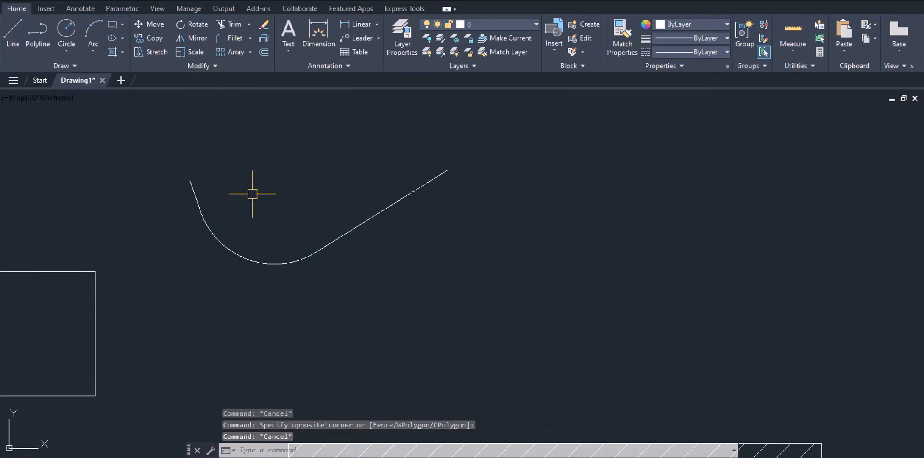
- Create a rectangular array of the filleted V shape with the default 4 columns and 3 rows
click(250, 52)
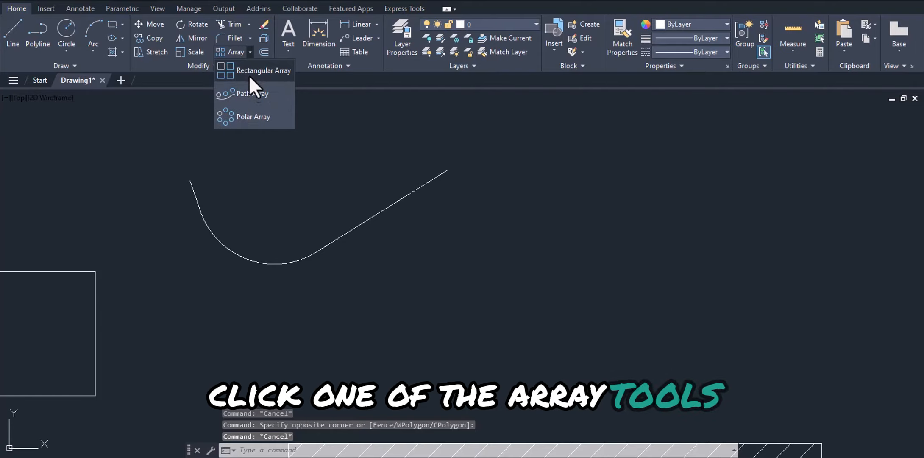
click(250, 70)
mouse_move(269, 260)
middle_down()
mouse_move(499, 200)
mouse_move(381, 247)
mouse_move(278, 271)
middle_up()
scroll(349, 241, up, 2)
click(354, 241)
click(340, 178)
key(Return)
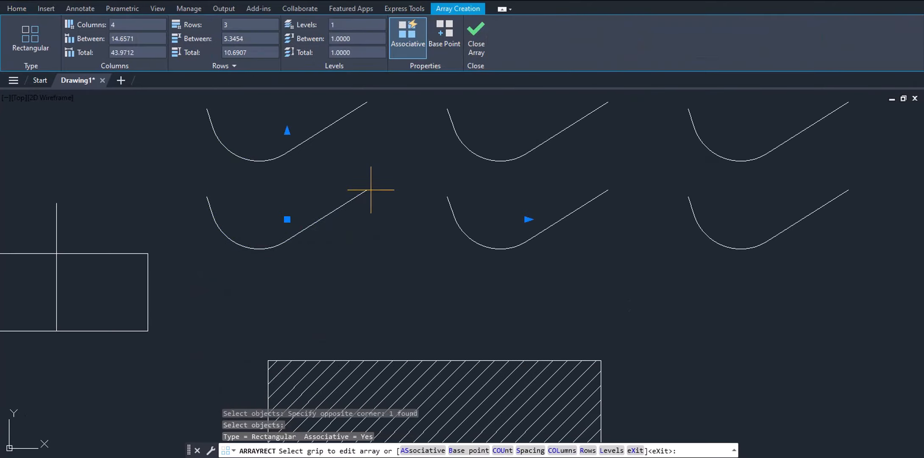
scroll(305, 255, down, 4)
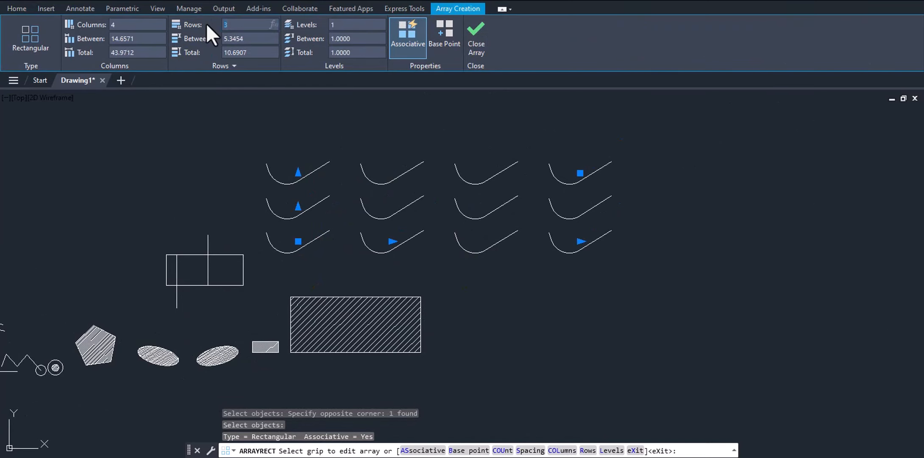
- Set the array to 4 rows with a spacing of 5, and set the total row distance to 20
click(285, 254)
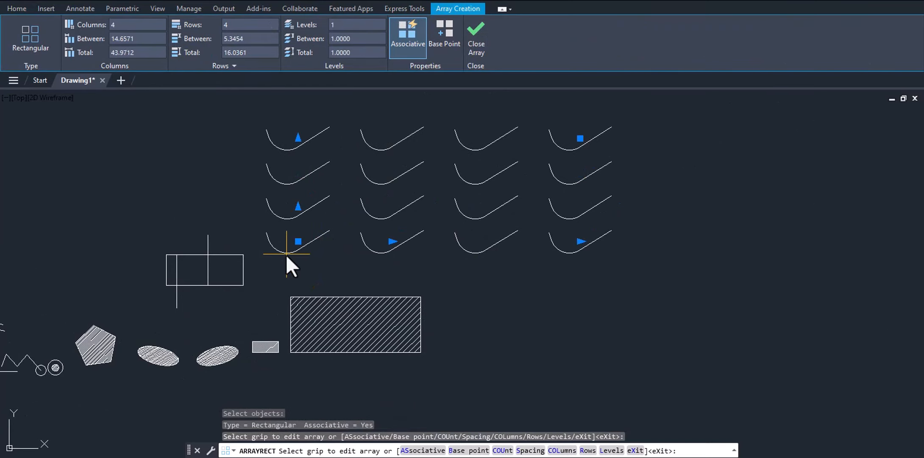
middle_drag(318, 216, 301, 238)
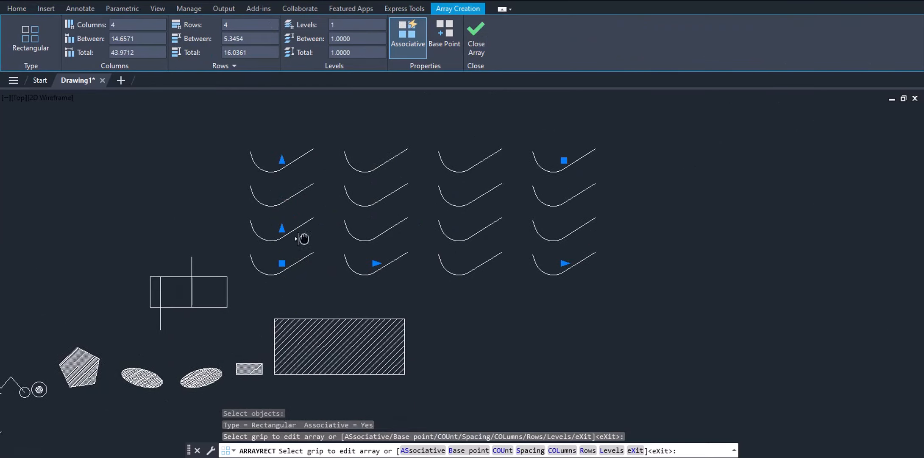
click(256, 38)
text(5)
key(Return)
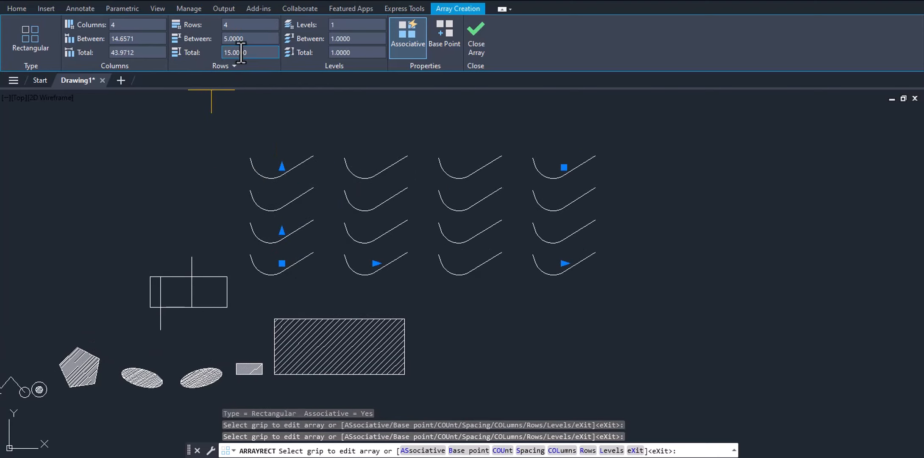
text(20)
key(Return)
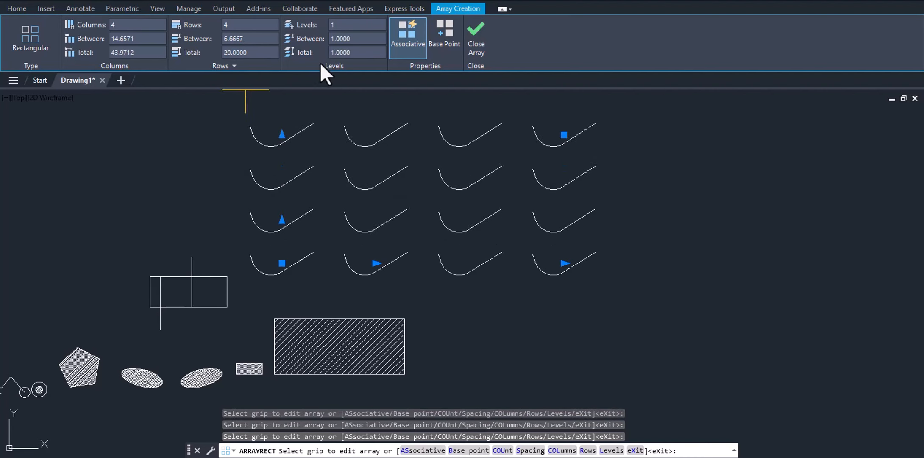
- Increase the array to 10 rows and finish creating it
click(234, 24)
text(10)
key(Return)
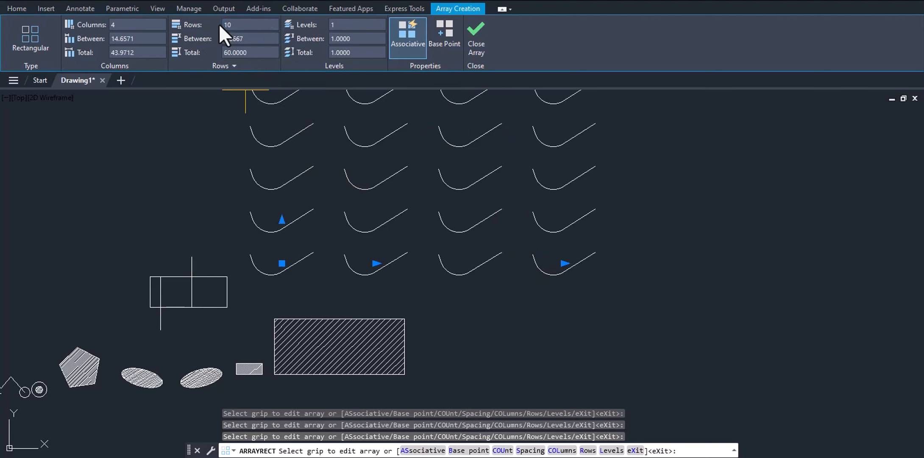
mouse_move(313, 252)
middle_down()
mouse_move(305, 286)
mouse_move(306, 272)
mouse_move(323, 262)
middle_up()
key(Escape)
key(Escape)
- Select the finished rectangular array and reduce it to 5 rows
scroll(322, 255, down, 5)
middle_drag(337, 215, 357, 244)
scroll(326, 283, up, 3)
click(581, 154)
click(356, 227)
mouse_move(380, 207)
middle_down()
mouse_move(342, 250)
mouse_move(338, 241)
middle_up()
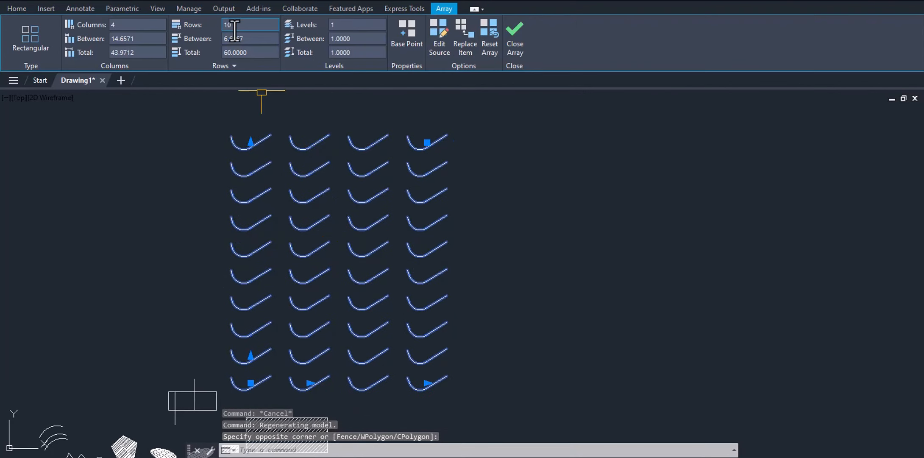
drag(241, 27, 208, 30)
text(5)
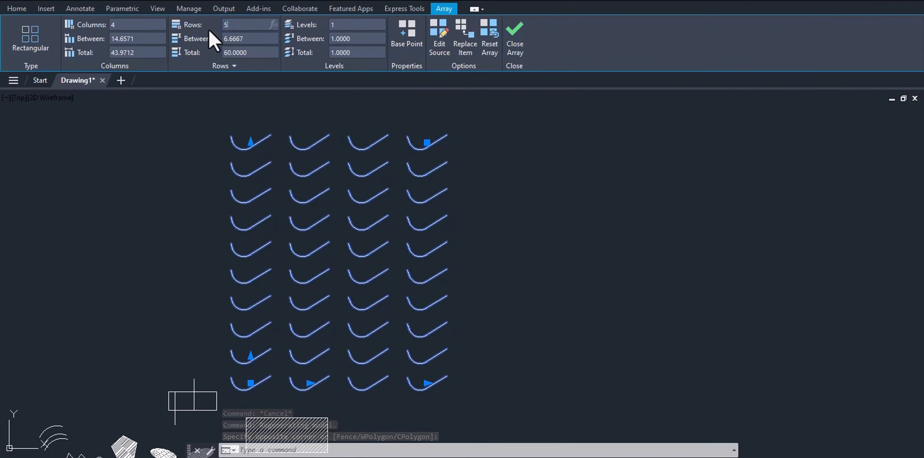
key(Return)
key(Escape)
key(Escape)
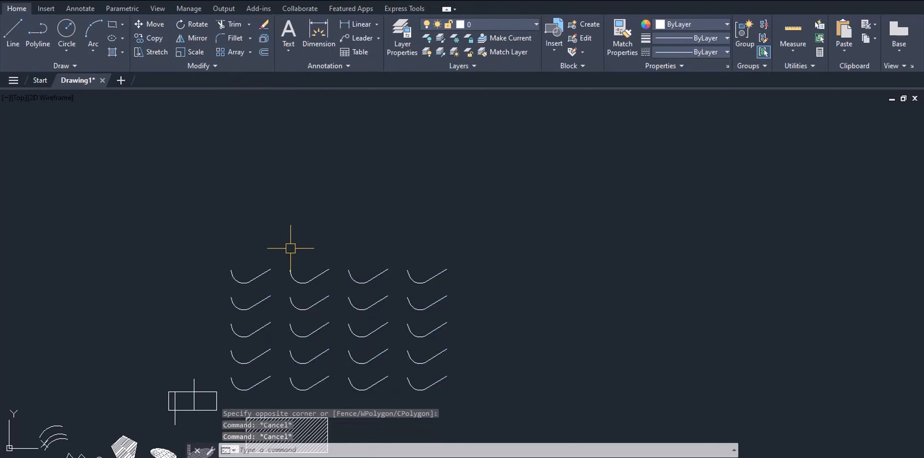
- Move the whole rectangular array to the open area right of the large hatched rectangle
mouse_move(291, 266)
middle_down()
mouse_move(287, 158)
mouse_move(214, 201)
middle_up()
click(341, 241)
click(320, 277)
middle_drag(332, 280, 229, 224)
key(m)
key(Return)
click(284, 164)
click(449, 225)
key(Escape)
middle_drag(242, 299, 406, 258)
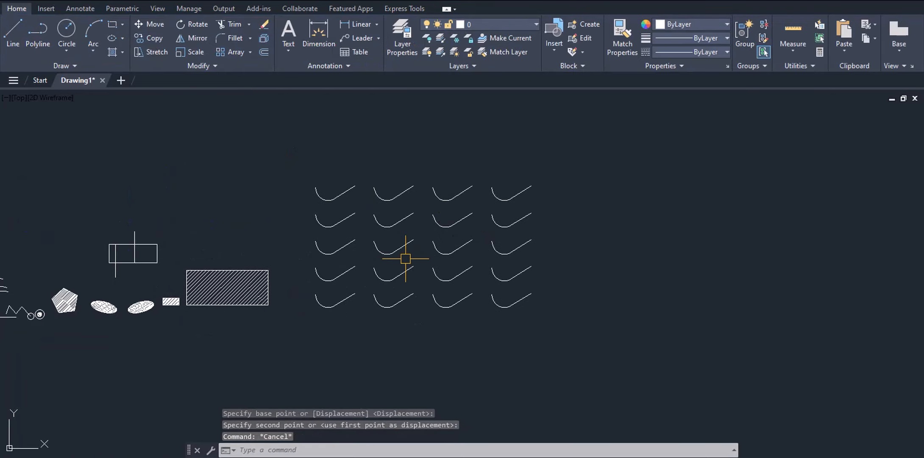
- Draw an open zigzag polyline of six segments to the right of the rectangular array
click(250, 52)
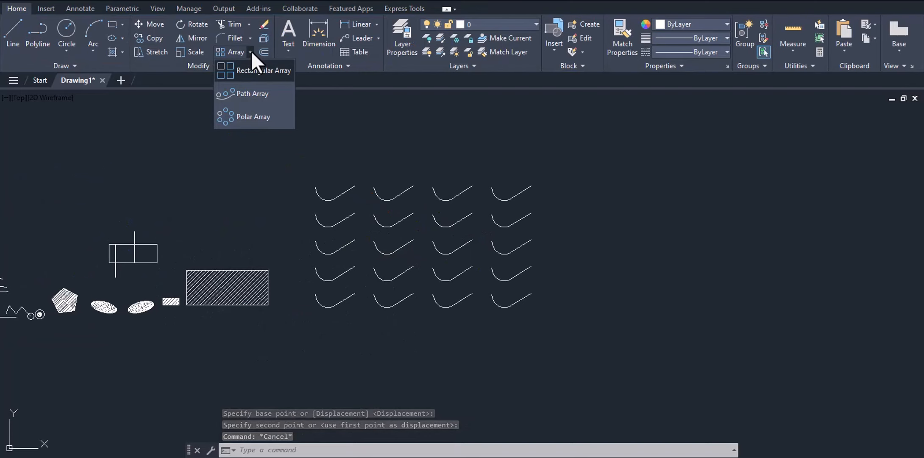
middle_drag(598, 288, 365, 286)
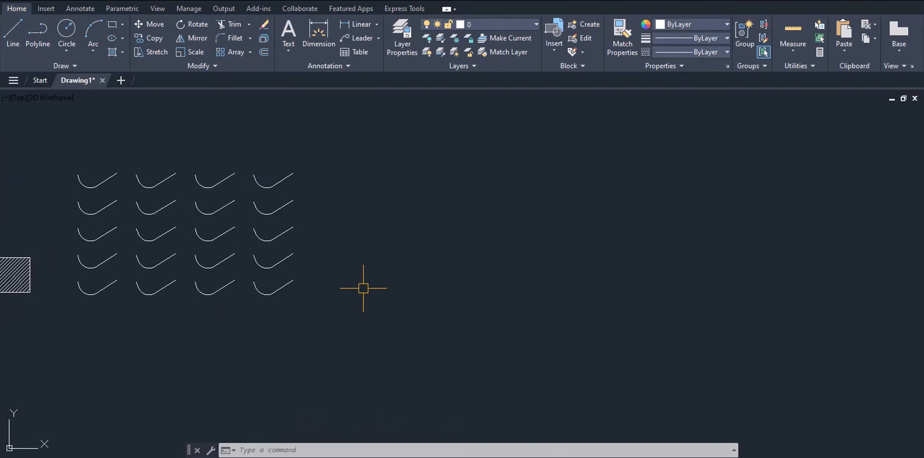
text(pl)
key(Return)
click(339, 286)
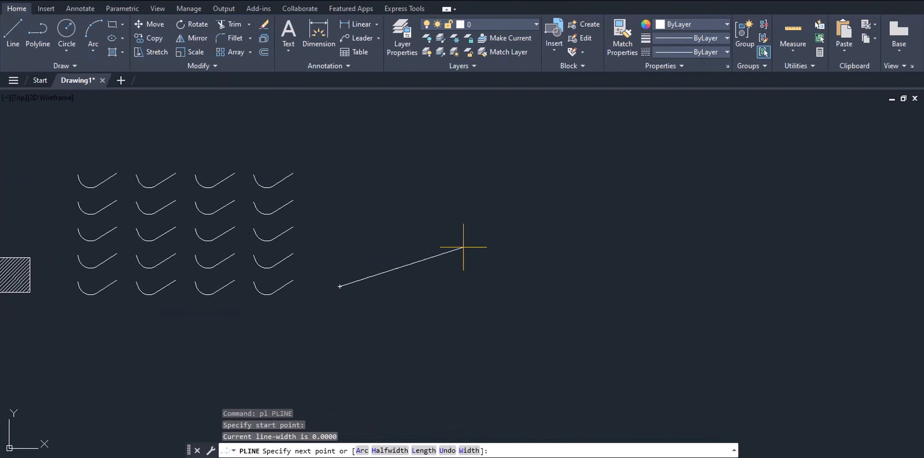
click(423, 265)
click(524, 228)
click(604, 280)
click(669, 271)
click(718, 250)
click(773, 211)
key(Escape)
click(203, 208)
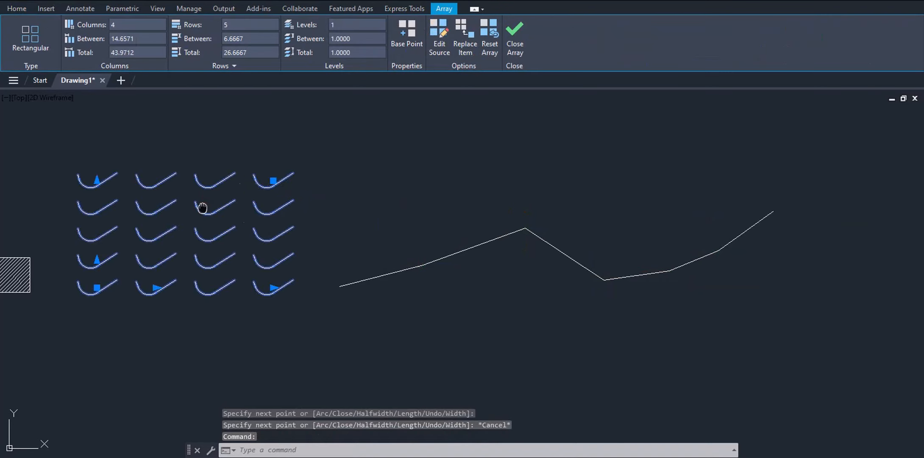
middle_drag(202, 208, 408, 185)
middle_drag(307, 216, 251, 212)
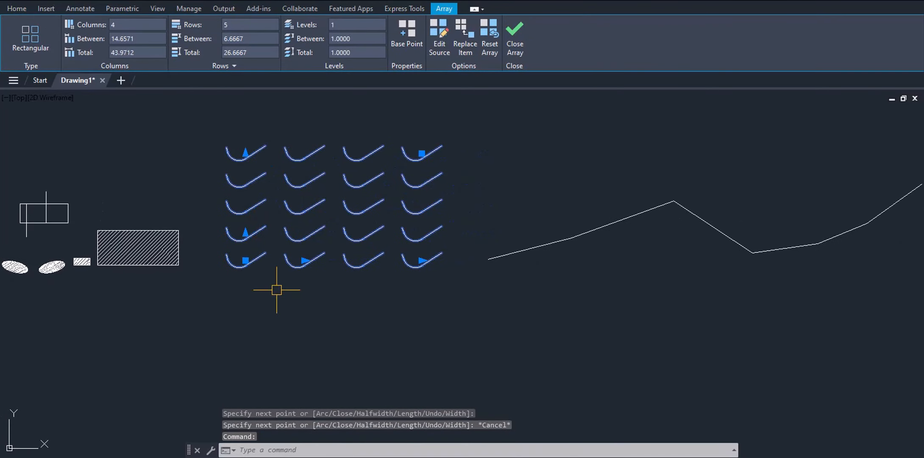
scroll(276, 290, down, 5)
key(Escape)
- Copy the uppermost of the three arcs to just above the start of the zigzag polyline
scroll(176, 254, up, 8)
click(100, 234)
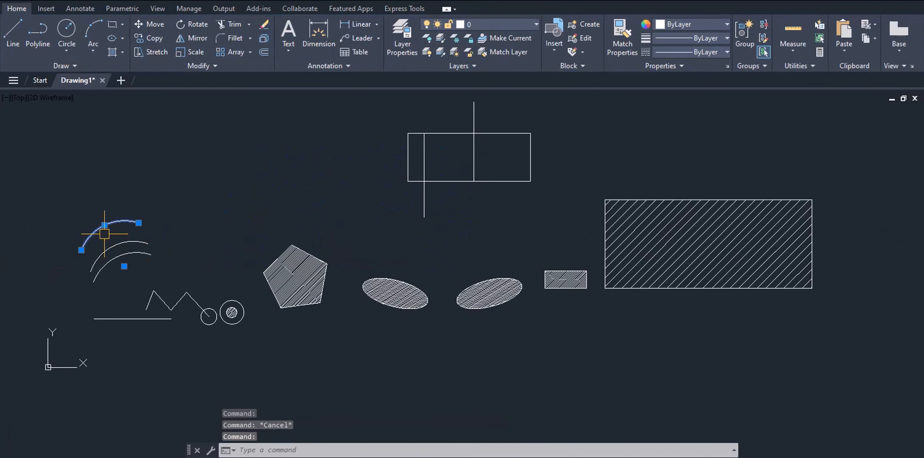
middle_drag(184, 220, 140, 206)
text(c)
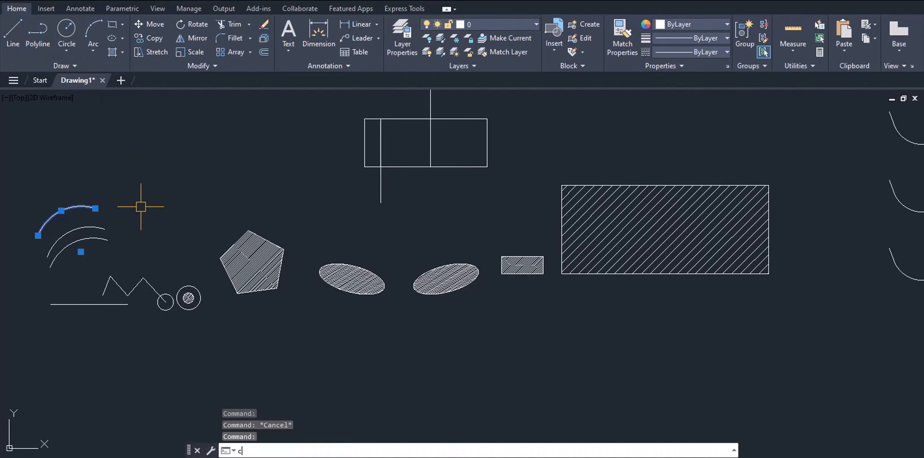
key(BackSpace)
text(co)
key(Return)
click(64, 191)
scroll(64, 191, down, 2)
middle_drag(489, 205, 213, 258)
middle_drag(782, 290, 437, 283)
scroll(408, 245, up, 2)
click(398, 202)
key(Escape)
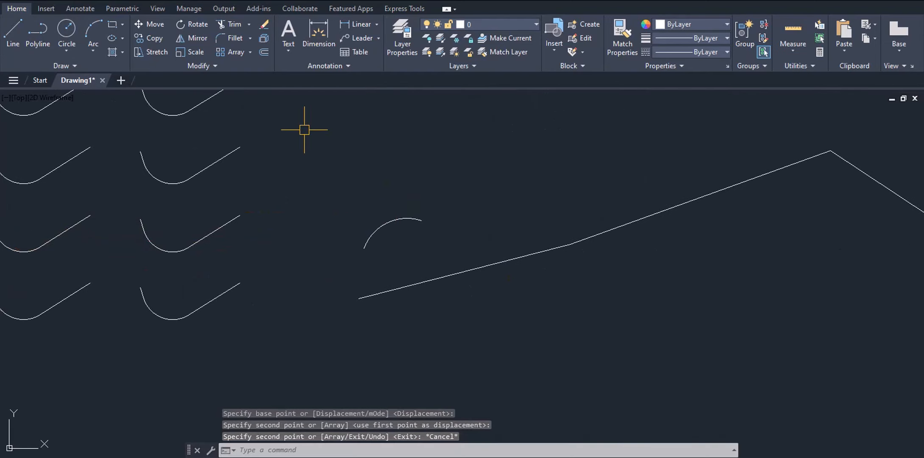
- Create a path array of the copied arc along the zigzag polyline
click(250, 52)
click(251, 93)
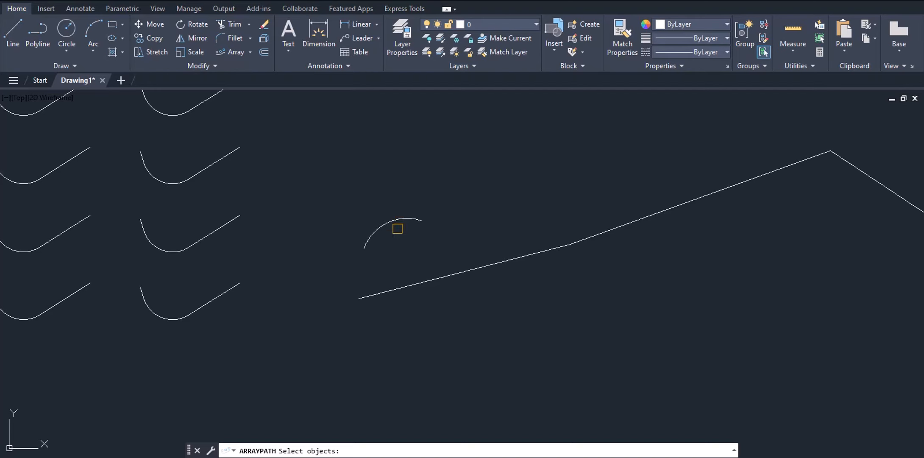
click(388, 224)
key(Return)
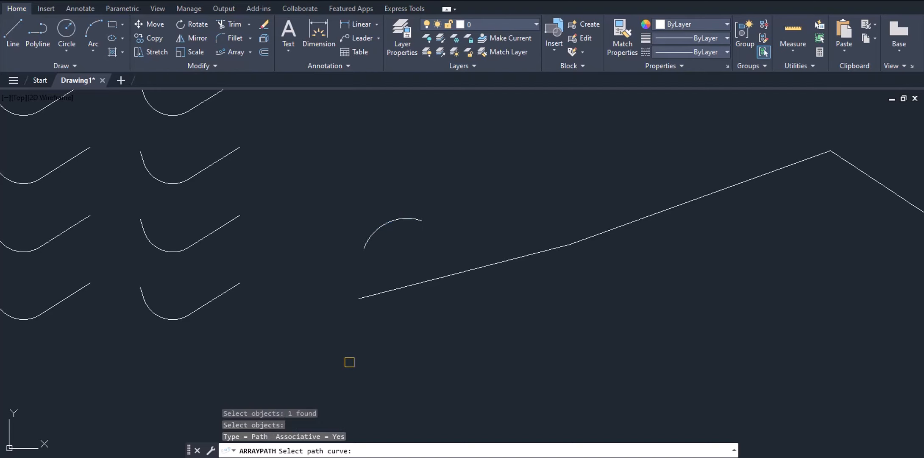
click(392, 290)
scroll(289, 265, down, 2)
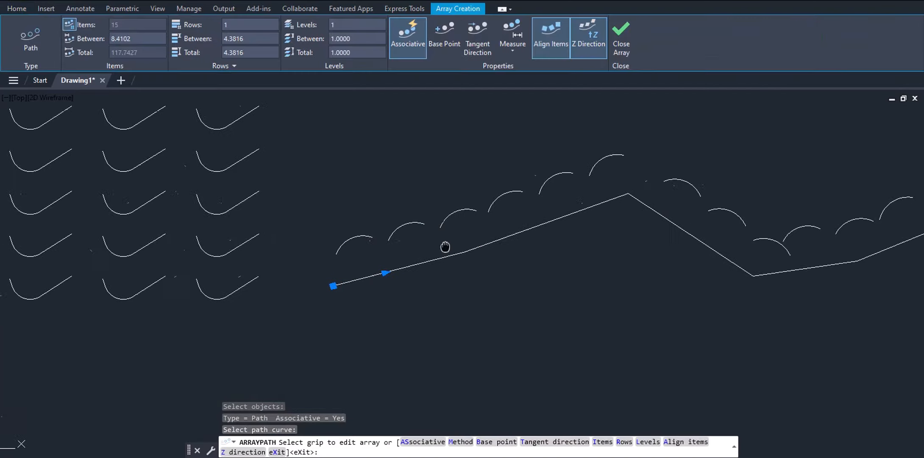
middle_drag(443, 247, 207, 286)
key(Escape)
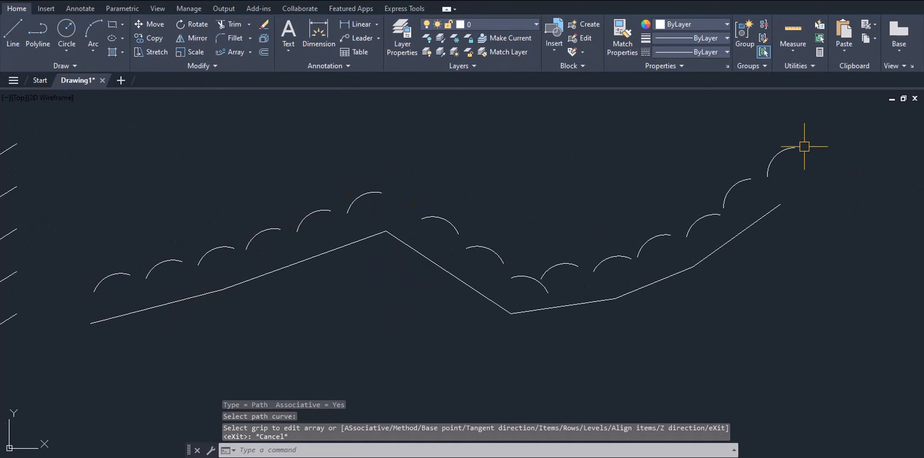
click(250, 52)
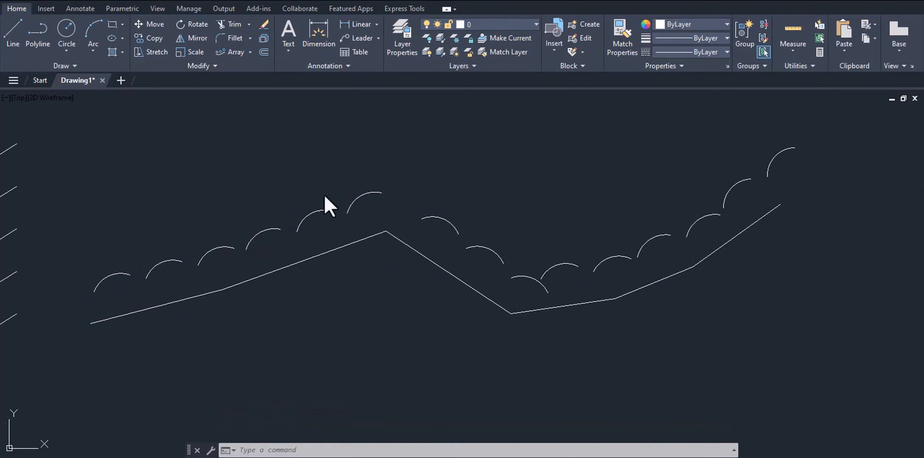
click(279, 189)
key(Escape)
- Copy the lowest of the three original arcs to the empty area right of the path array
scroll(288, 189, down, 5)
middle_drag(323, 183, 383, 265)
middle_drag(273, 270, 538, 185)
scroll(186, 228, up, 5)
scroll(239, 217, up, 2)
click(233, 221)
middle_drag(263, 229, 210, 227)
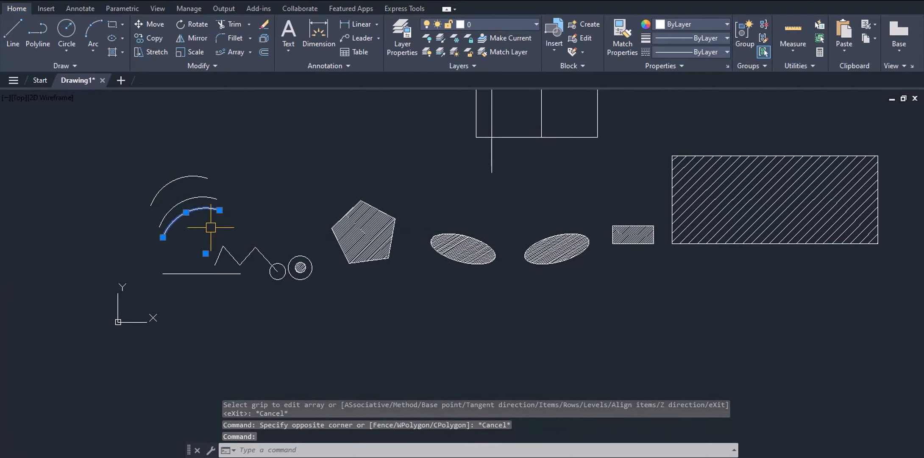
text(co)
key(space)
click(197, 238)
scroll(197, 238, down, 8)
middle_drag(477, 243, 343, 259)
middle_drag(529, 269, 502, 273)
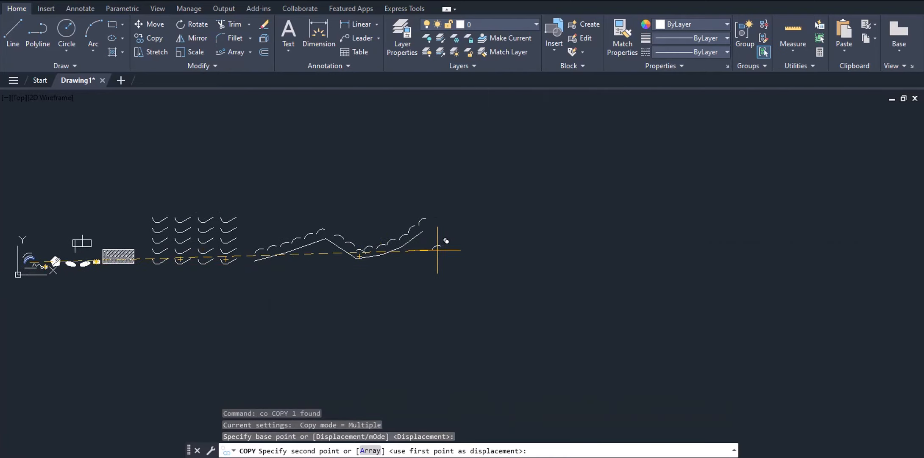
click(520, 236)
key(Escape)
- Create a polar array of the newly copied arc, centred on the arc's lower-left endpoint
scroll(551, 235, up, 2)
scroll(551, 235, up, 4)
click(240, 51)
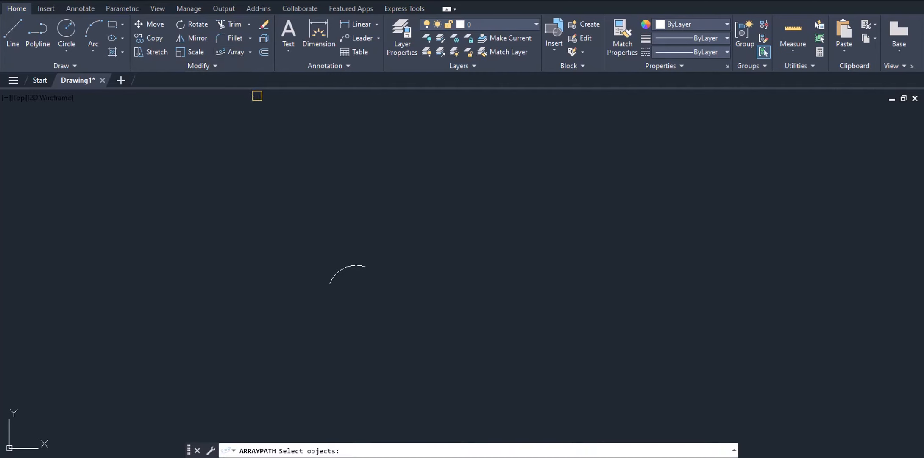
key(Escape)
click(250, 53)
click(246, 120)
click(343, 271)
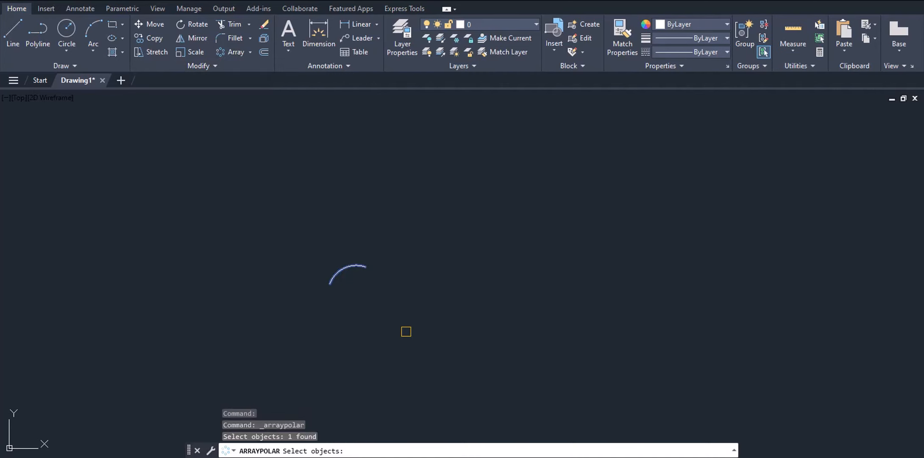
key(space)
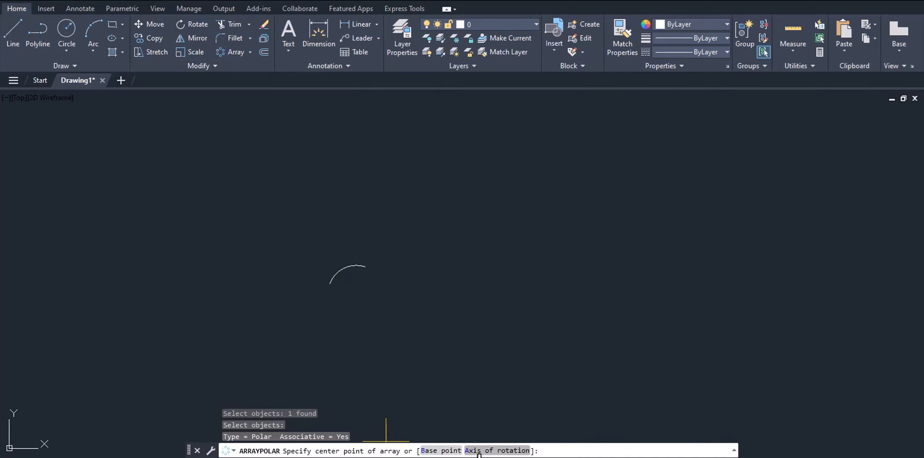
click(329, 283)
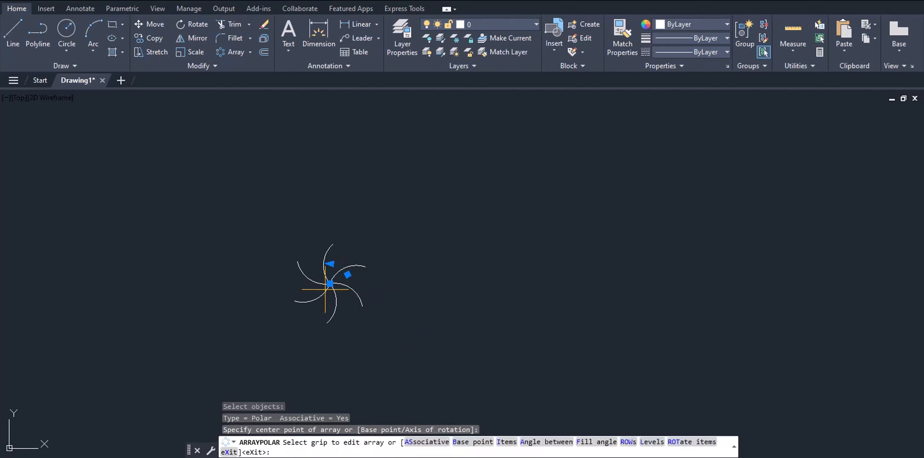
scroll(353, 294, up, 4)
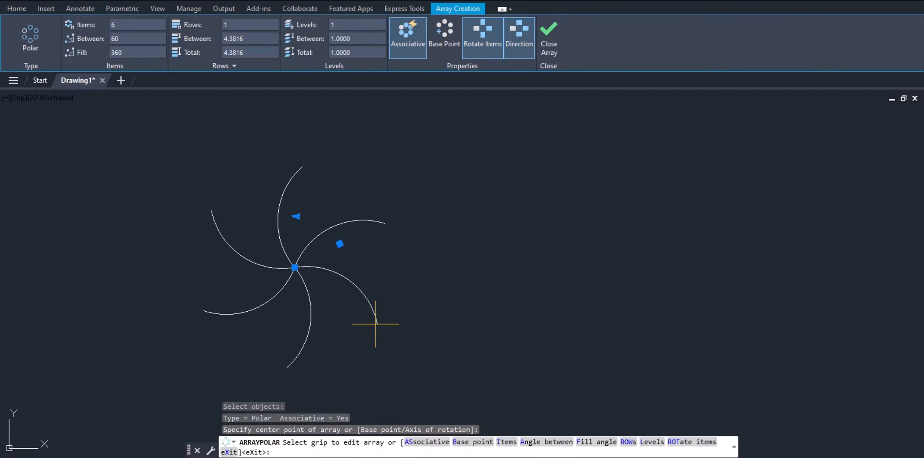
- Try the polar array of the arc with 3 rows and with 2 rows
click(246, 25)
key(Return)
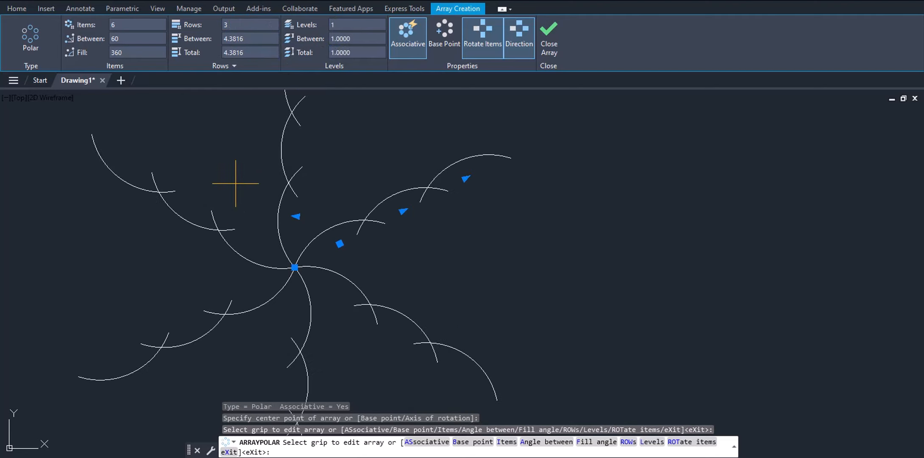
scroll(351, 233, down, 4)
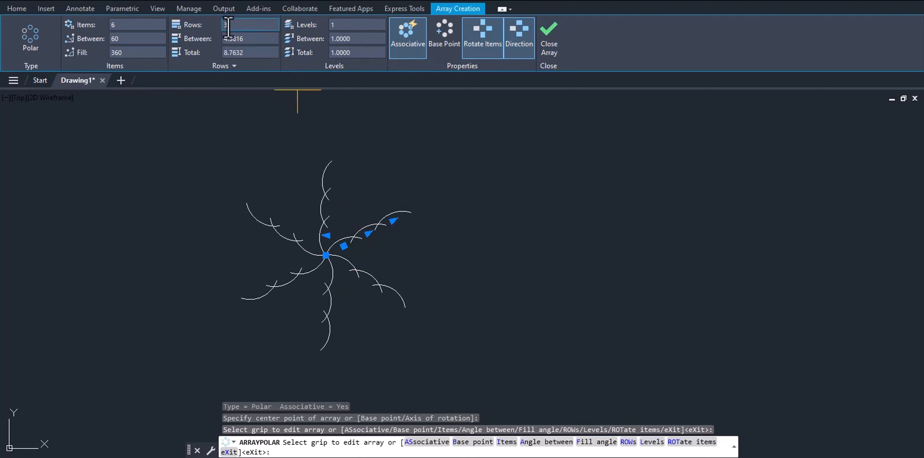
key(Return)
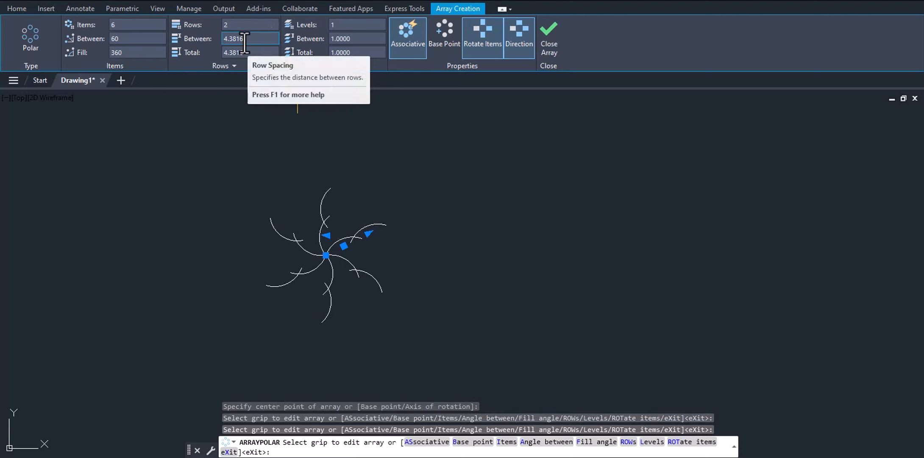
scroll(332, 224, up, 2)
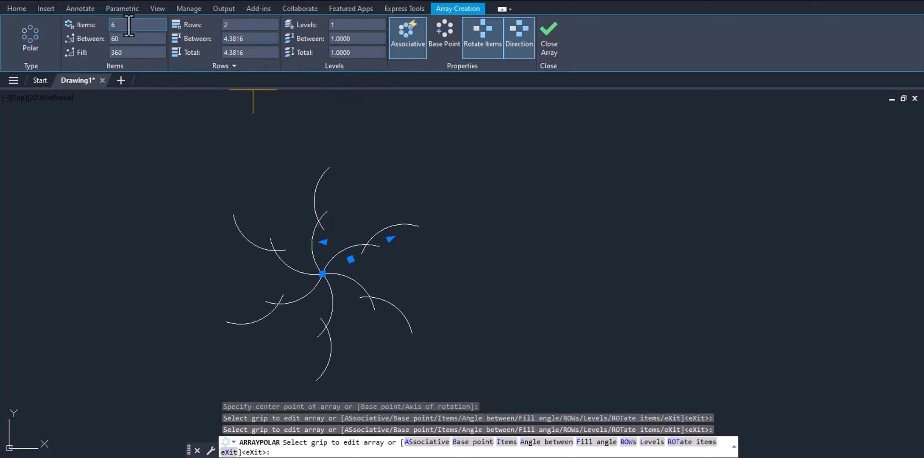
- Set the polar array to 10 items and reduce it to 1 row
drag(124, 25, 94, 28)
text(10)
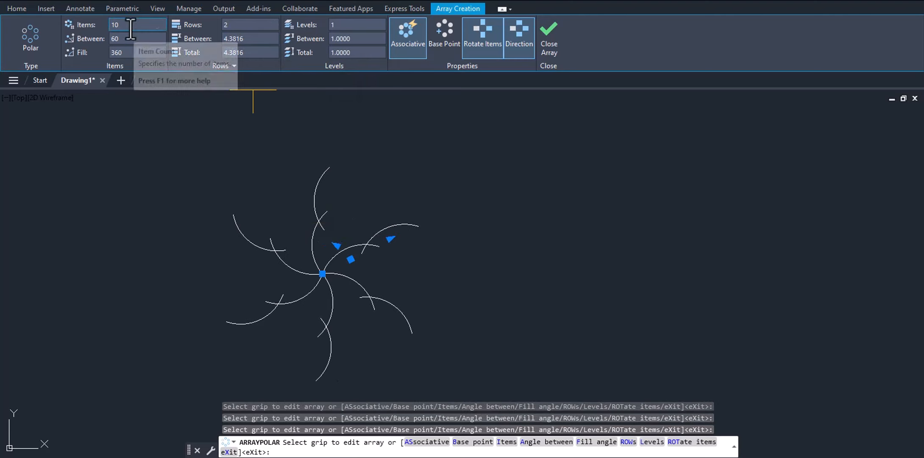
key(Return)
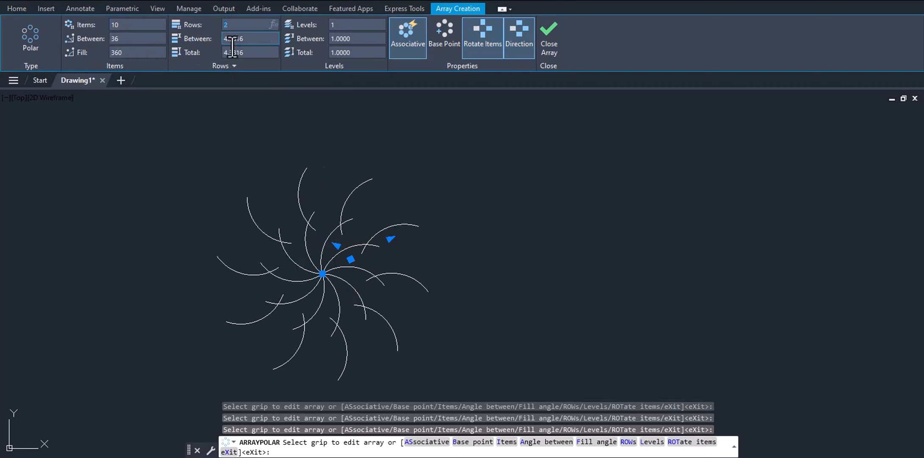
text(1)
key(Return)
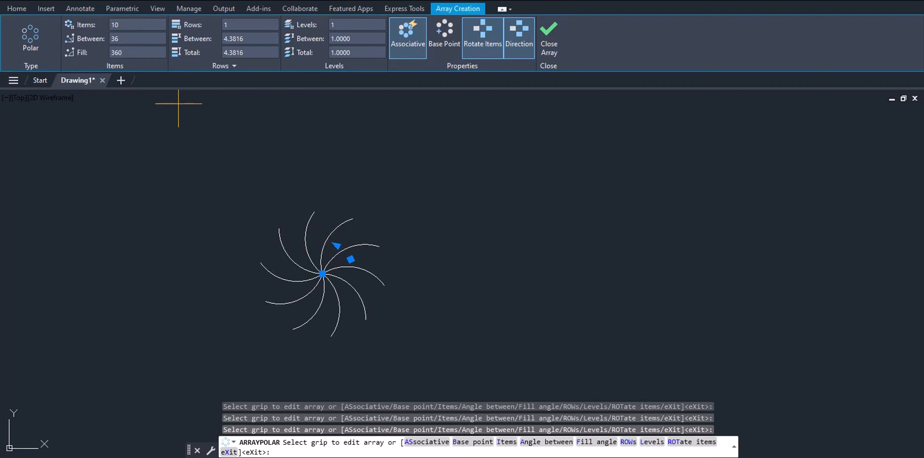
- Set the number of items in the arc's polar array to 50
click(121, 24)
text(50)
key(Return)
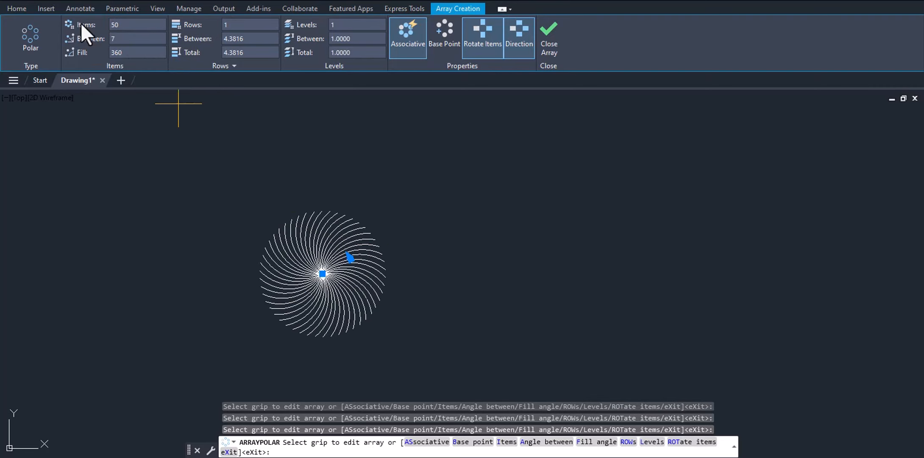
scroll(381, 263, up, 4)
scroll(381, 263, down, 4)
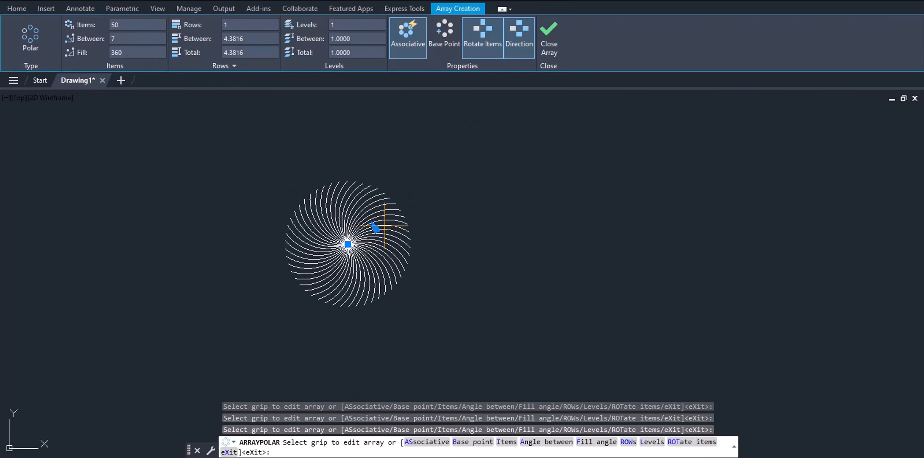